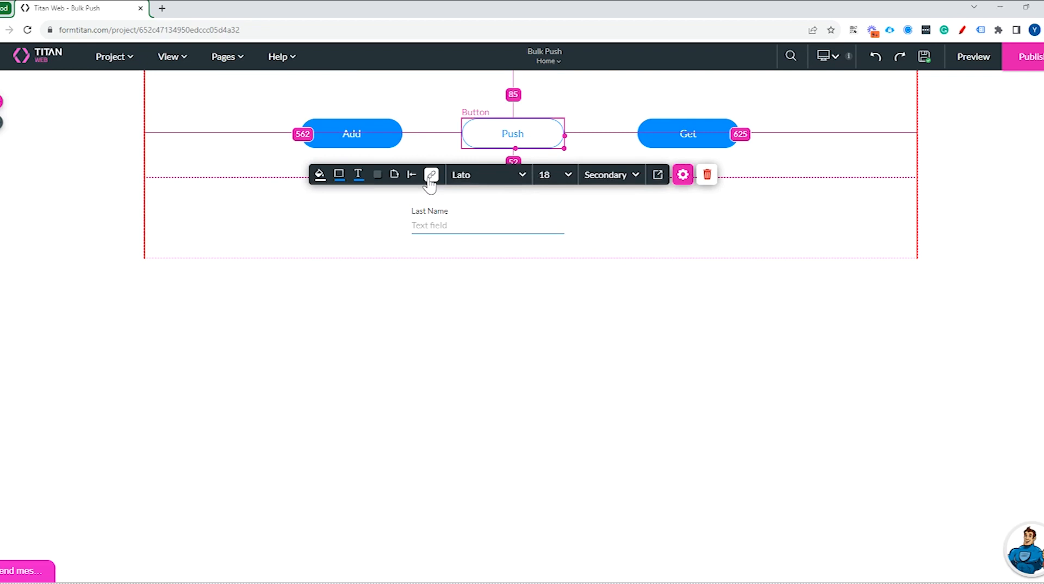
Step: Review the Push button's on-click integration, checking the Contact push integration's object settings and Last Name mapping, then close the dialogs without changes
left_click(431, 175)
double_click(280, 291)
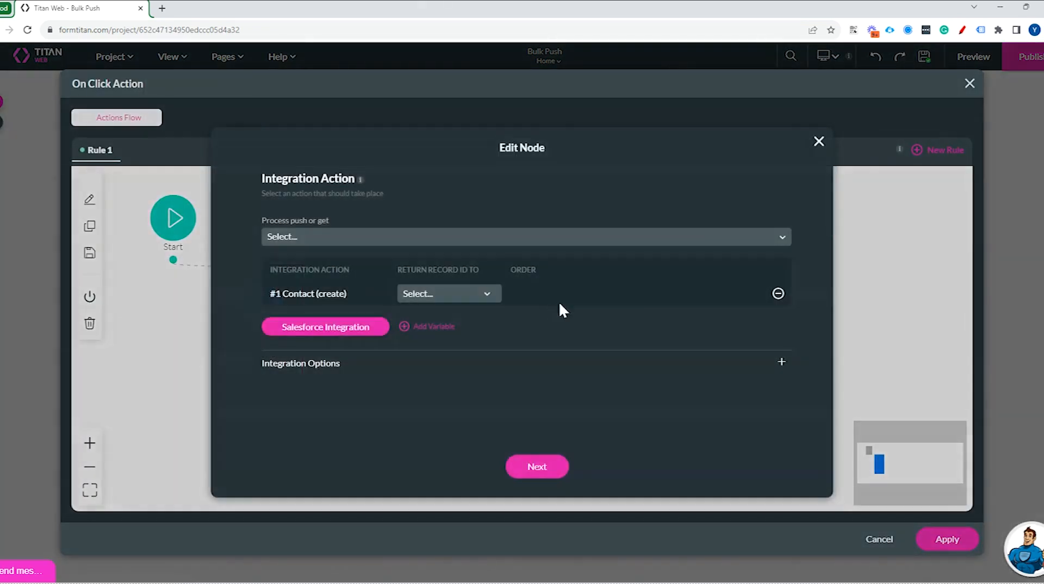
left_click(274, 334)
left_click(269, 271)
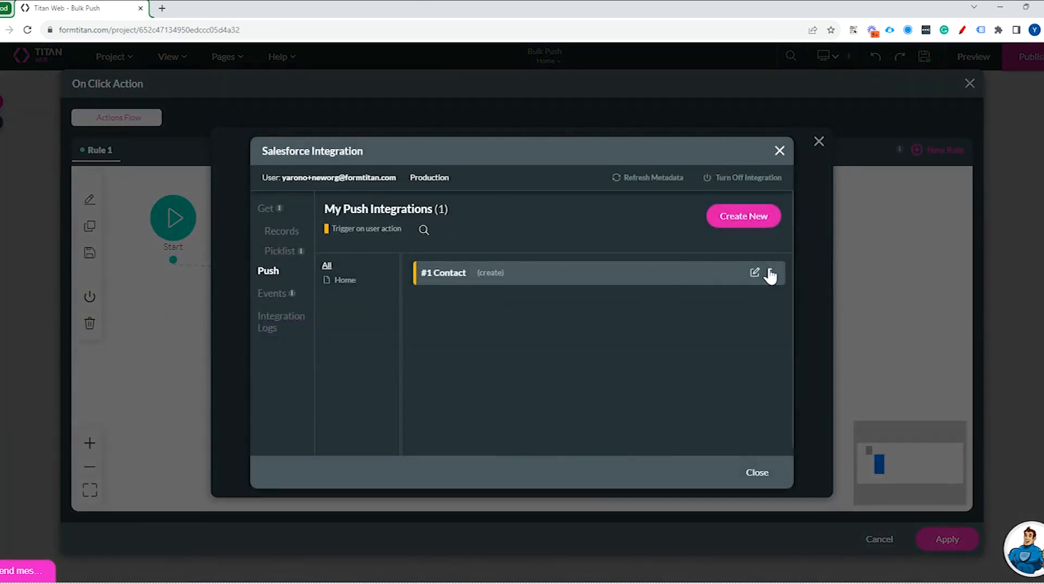
left_click(754, 271)
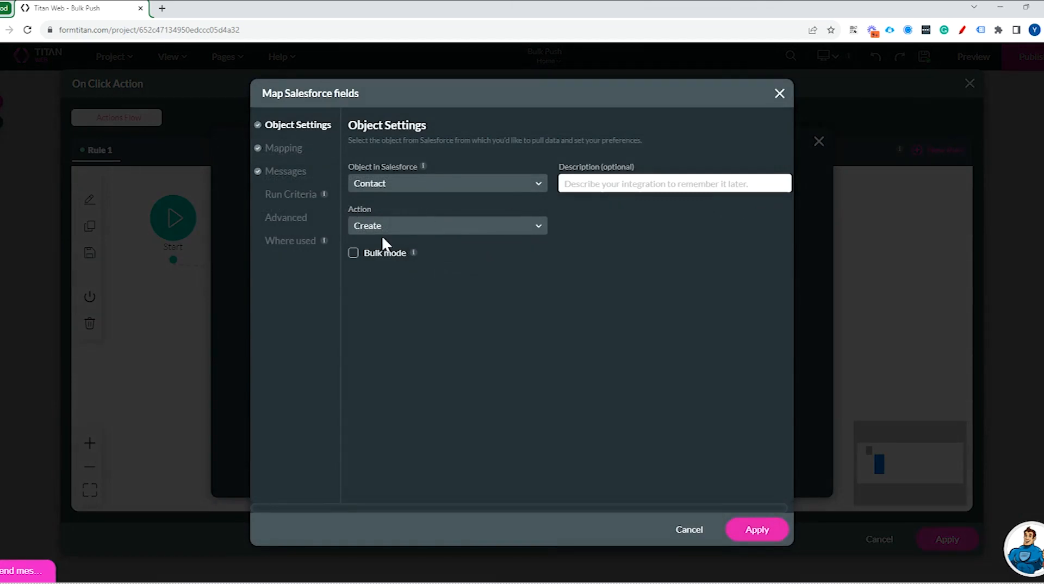
left_click(283, 153)
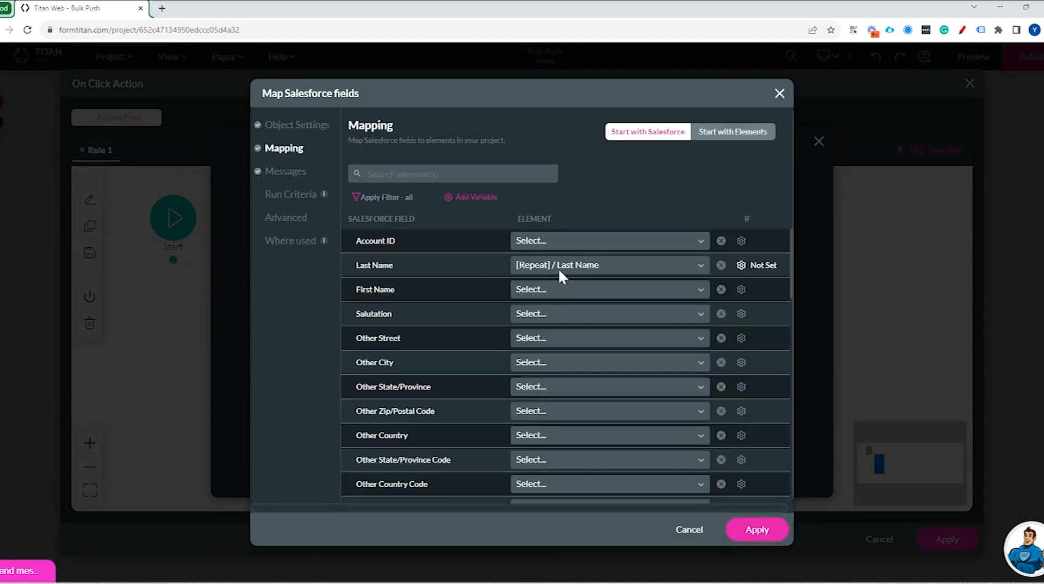
left_click_drag(356, 265, 393, 265)
left_click(779, 93)
left_click(782, 148)
left_click(818, 141)
left_click(969, 83)
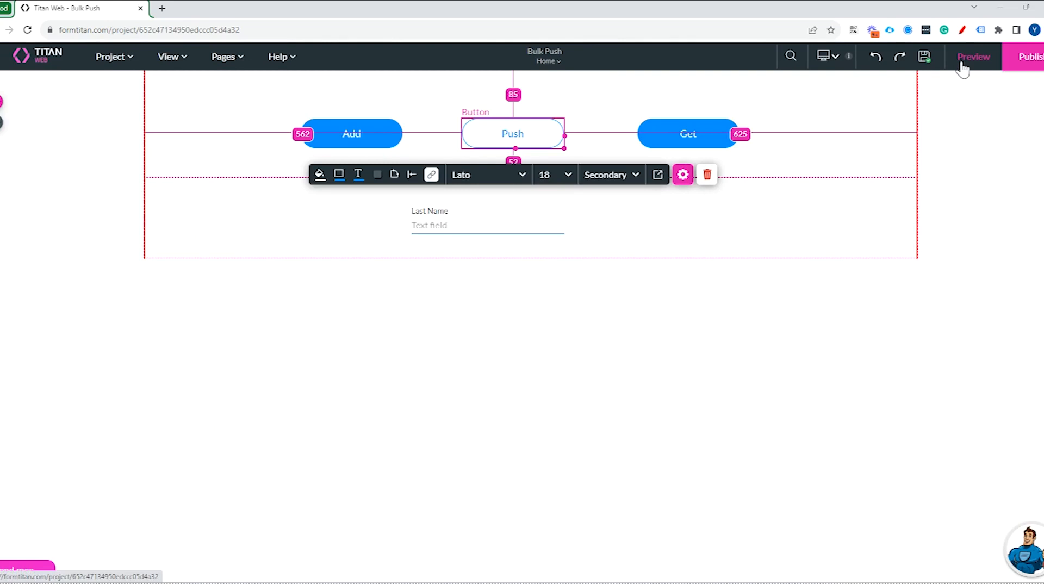
Step: Preview the project and add two more Last Name fields to the form
left_click(962, 64)
left_click(349, 112)
left_click(349, 112)
left_click(450, 191)
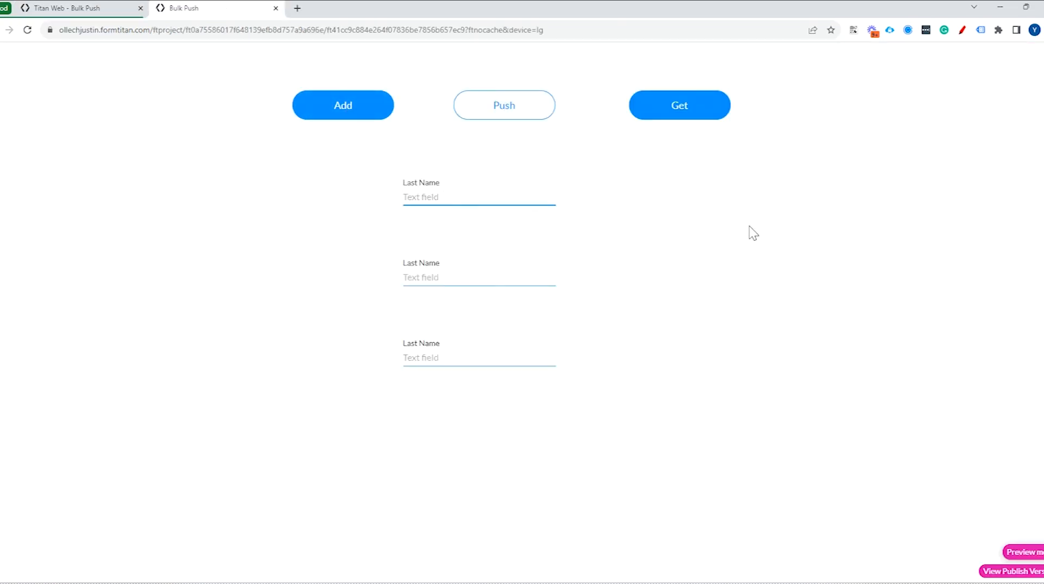
Step: Fill the three Last Name fields with Contact1, Contact2 and Contact3, and push them to Salesforce
type("Contact1")
key("Tab")
type("Contact2")
key("Tab")
type("Contact2")
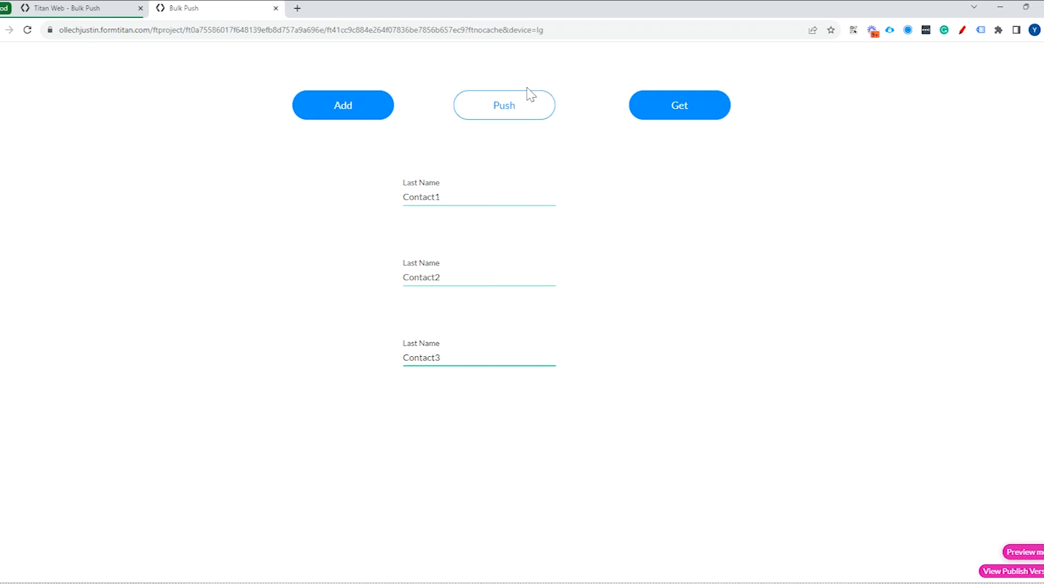
left_click(513, 114)
Step: Back in the project editor, inspect the Salesforce integration logs and view the Contact record linked in the third entry
left_click(71, 7)
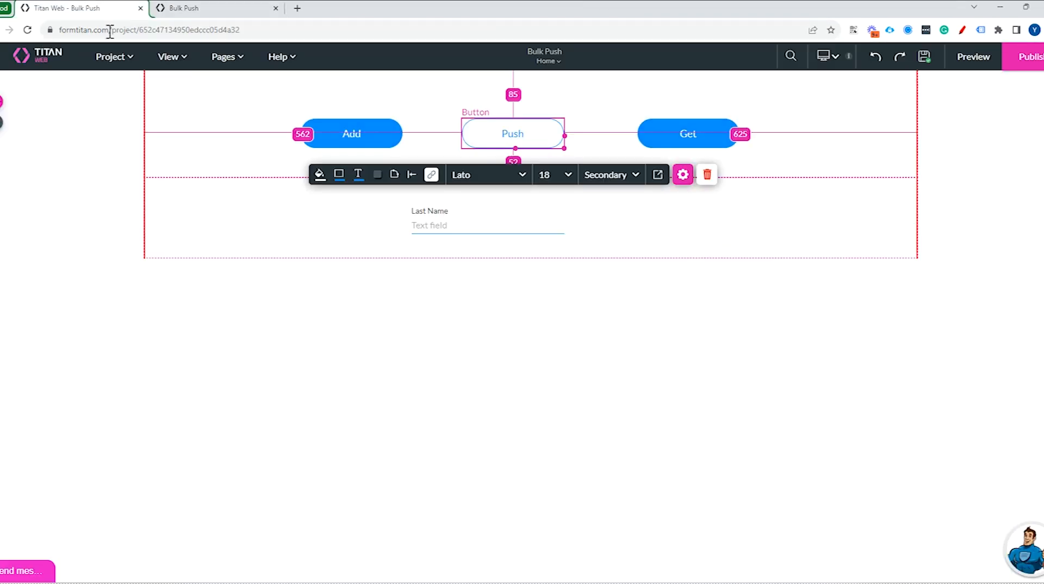
left_click(24, 132)
left_click(28, 238)
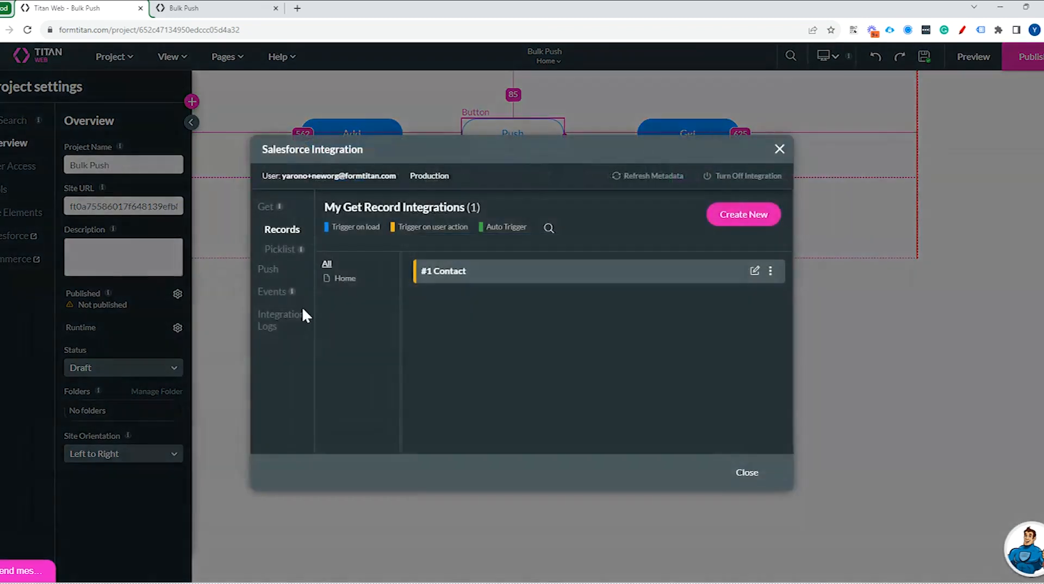
left_click(288, 319)
left_click_drag(472, 281, 556, 282)
left_click_drag(490, 305, 550, 308)
left_click_drag(482, 330, 539, 330)
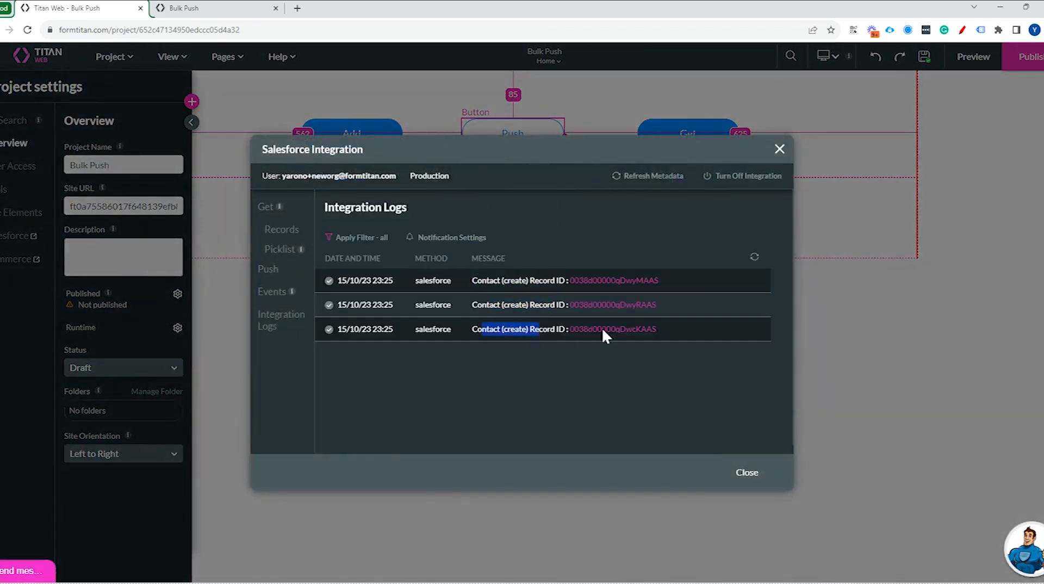
left_click(587, 330)
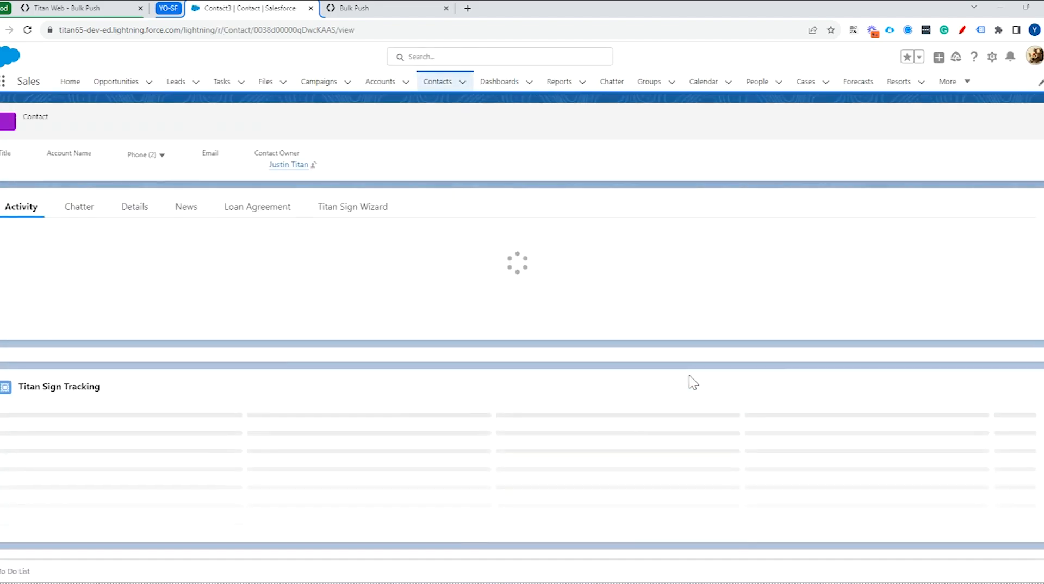
left_click(310, 8)
Step: Check the push integrations and re-examine the Contact creation entries in the integration logs
left_click(277, 271)
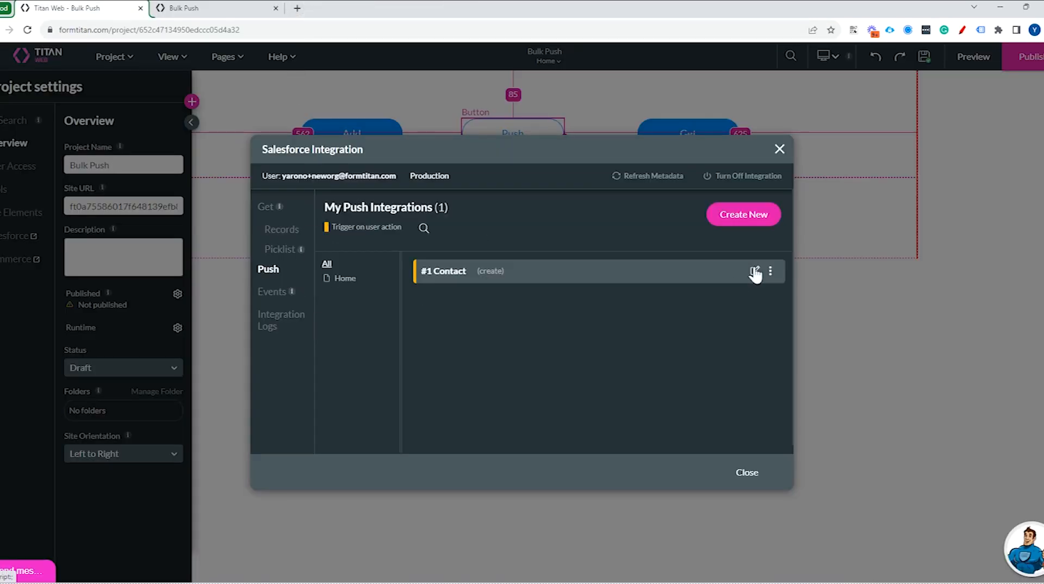
left_click(283, 321)
left_click_drag(481, 328, 564, 305)
left_click_drag(514, 282, 548, 282)
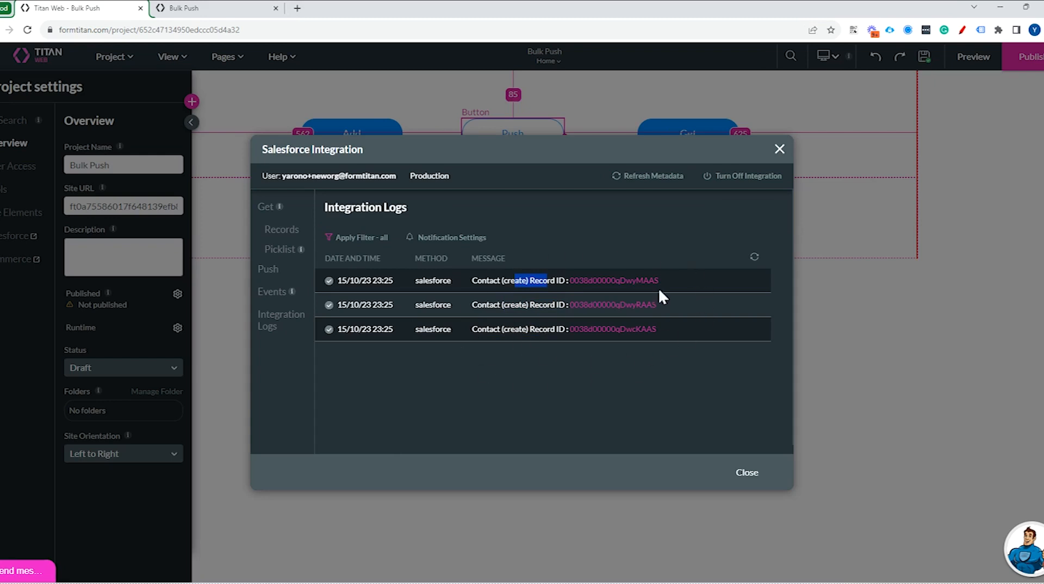
Step: Try turning on bulk mode in the Contact push integration's object settings
left_click(280, 278)
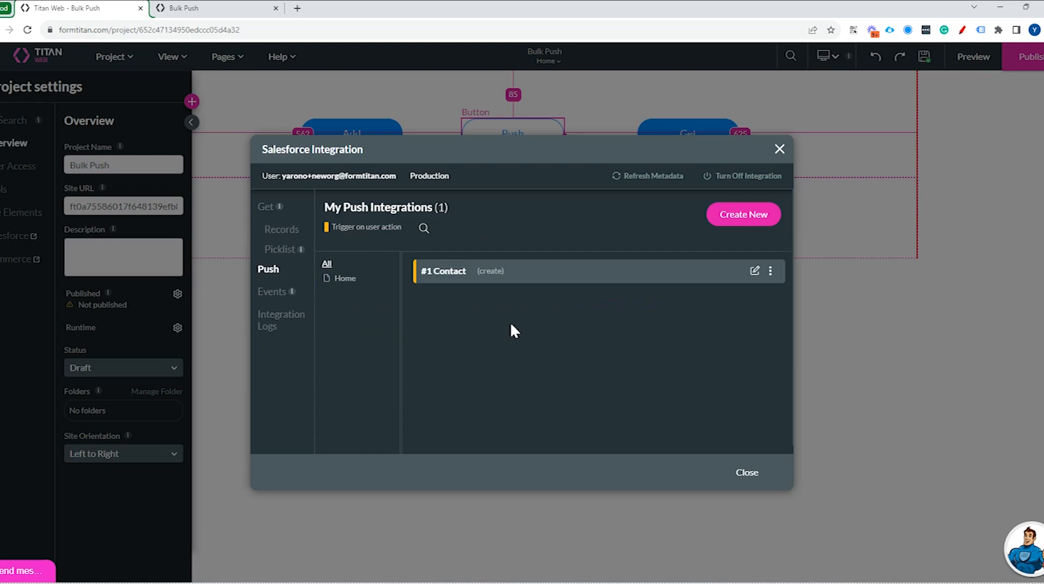
left_click(752, 272)
left_click(361, 258)
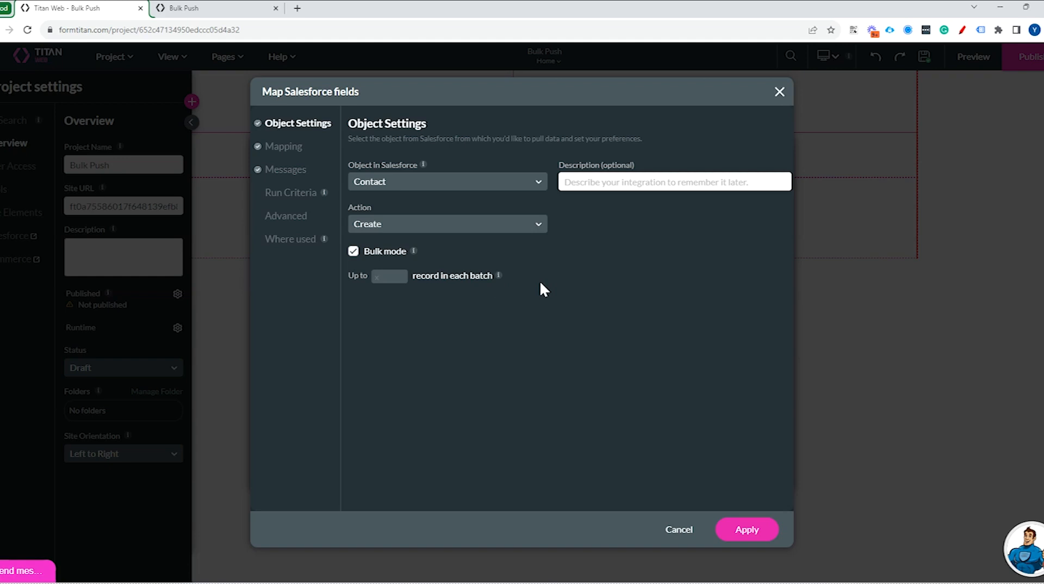
Step: In the preview, clear the second Last Name, set the first to Newcontact1 and the third to Newcontact2, and push the records
left_click(252, 8)
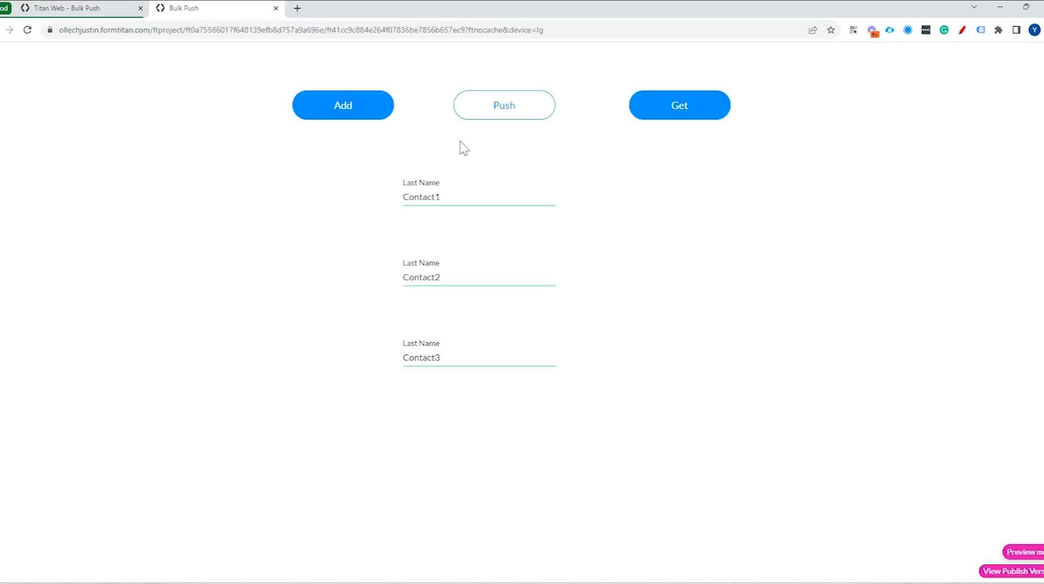
double_click(451, 274)
key("BackSpace")
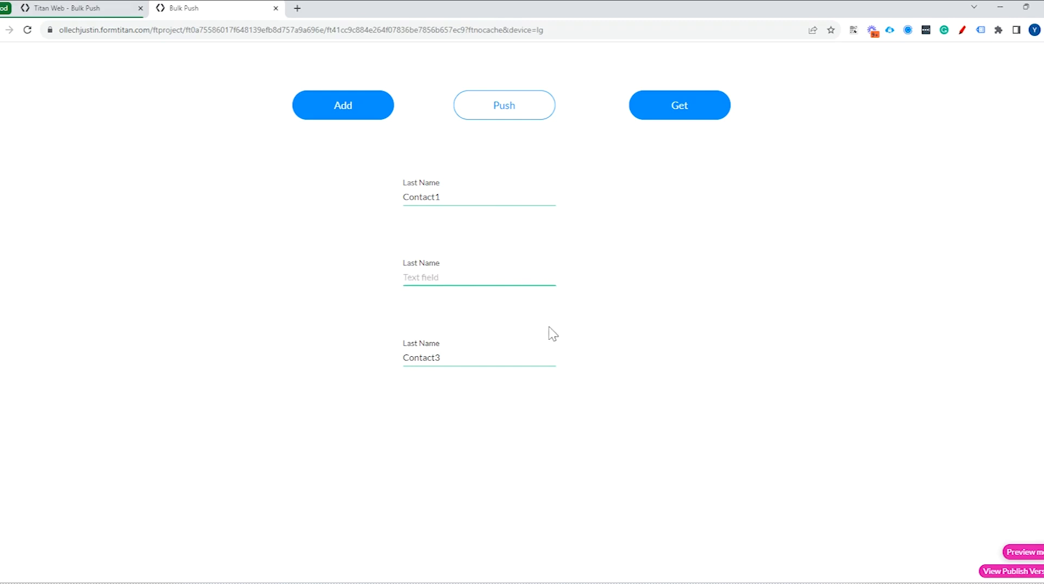
left_click_drag(459, 196, 380, 212)
type("Newcontact1")
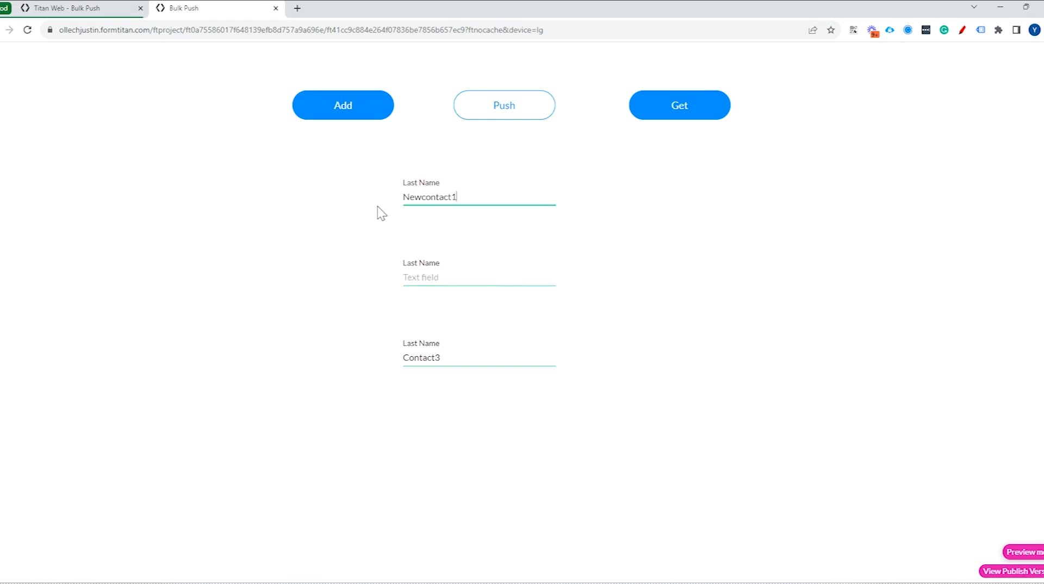
double_click(447, 356)
type("Newcontact2")
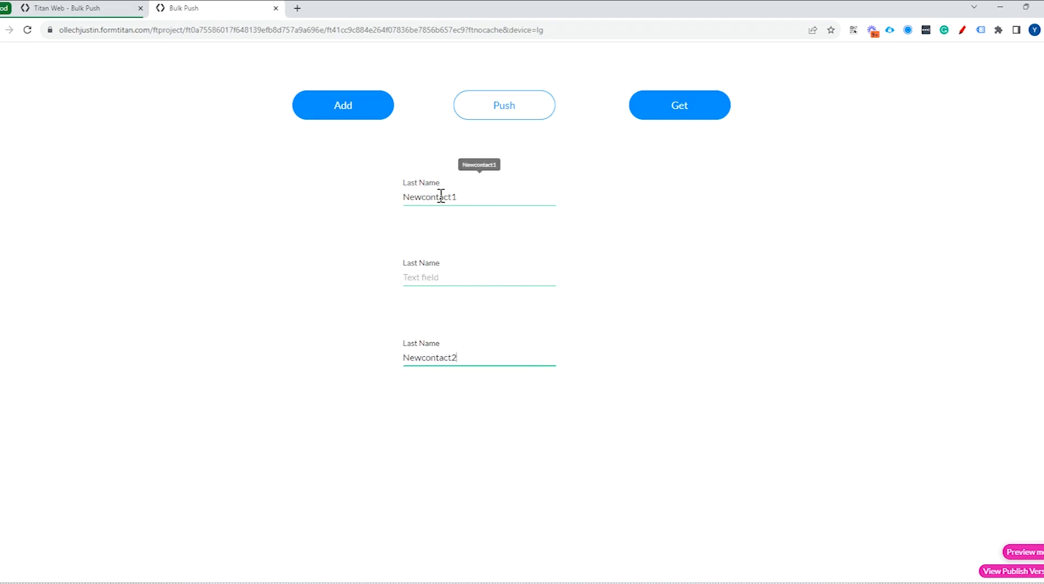
left_click(455, 275)
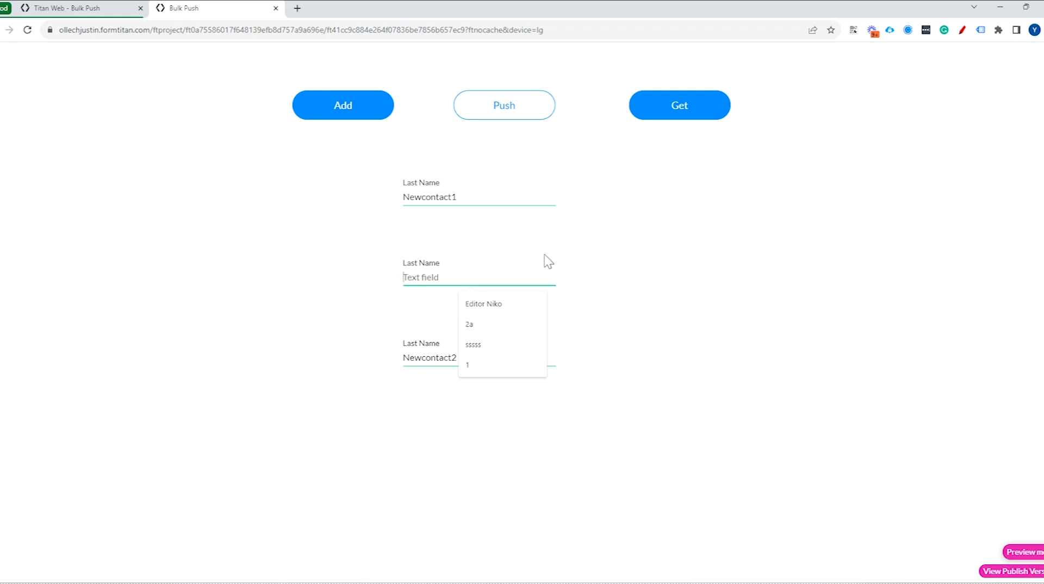
left_click(715, 302)
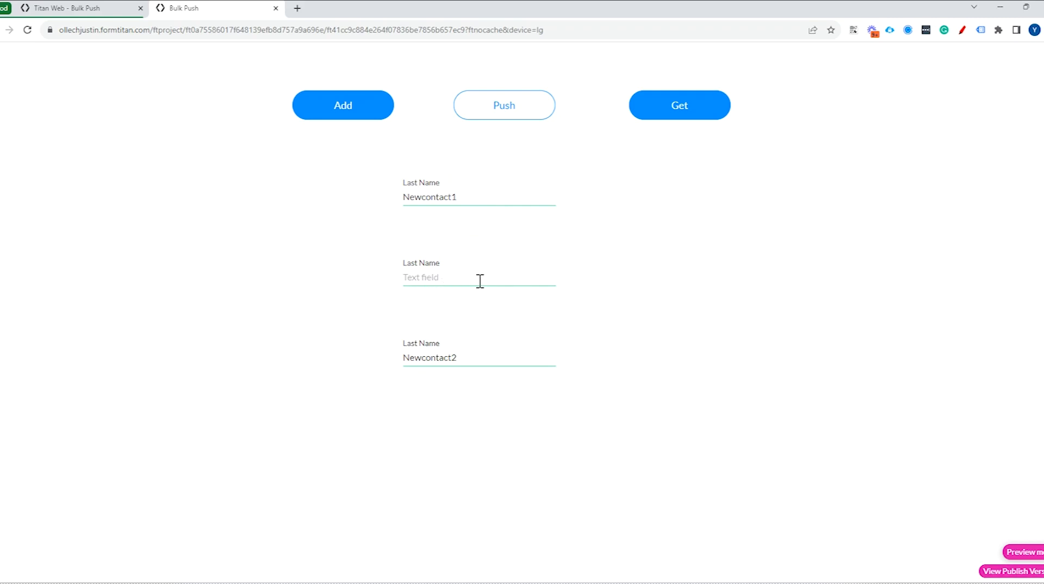
left_click(519, 119)
Step: Back in the editor, discard the open mapping changes and examine the newest integration log entries, including the error message
left_click(79, 11)
left_click(676, 527)
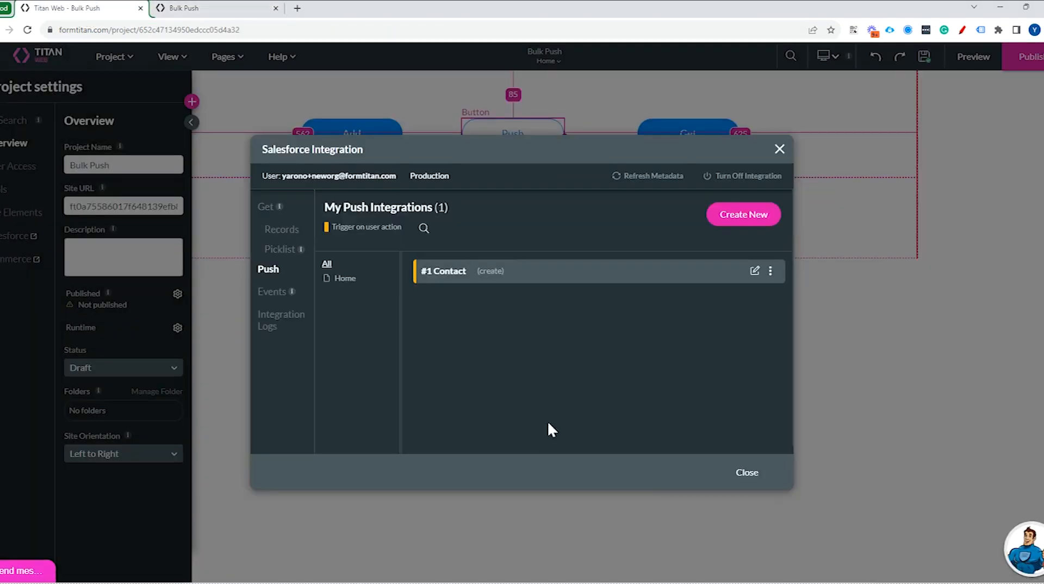
left_click(264, 315)
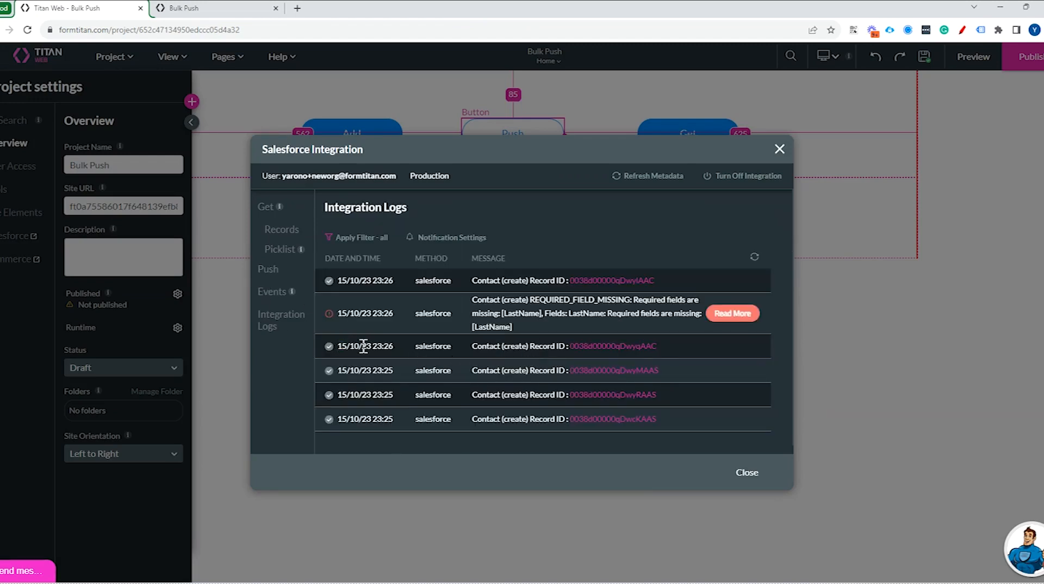
left_click_drag(338, 346, 659, 354)
left_click_drag(347, 280, 492, 312)
triple_click(491, 312)
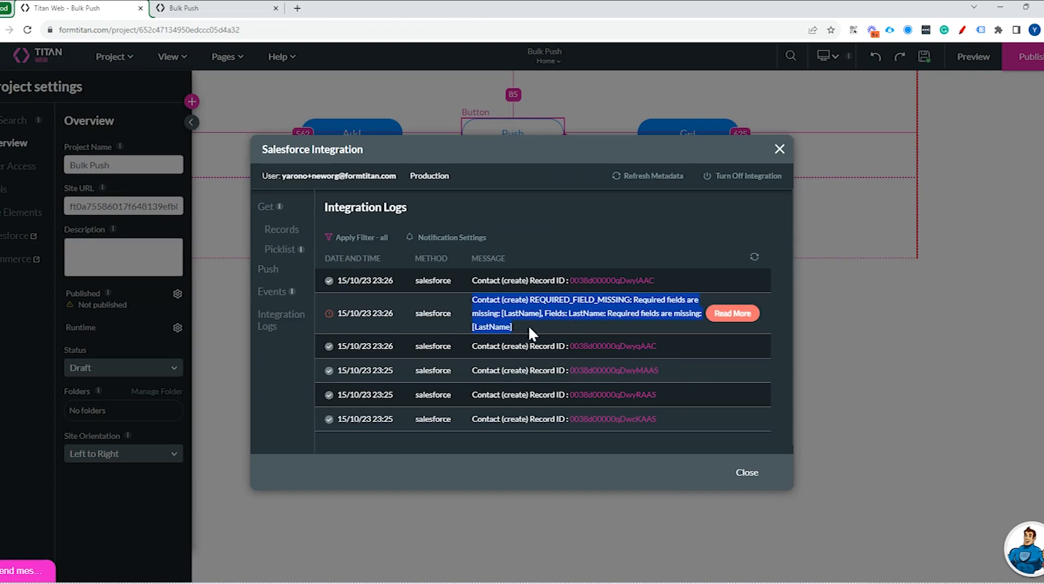
Step: Enable bulk mode with up to 5 records in each batch for the Contact push integration, and save the project
left_click(275, 272)
left_click(753, 271)
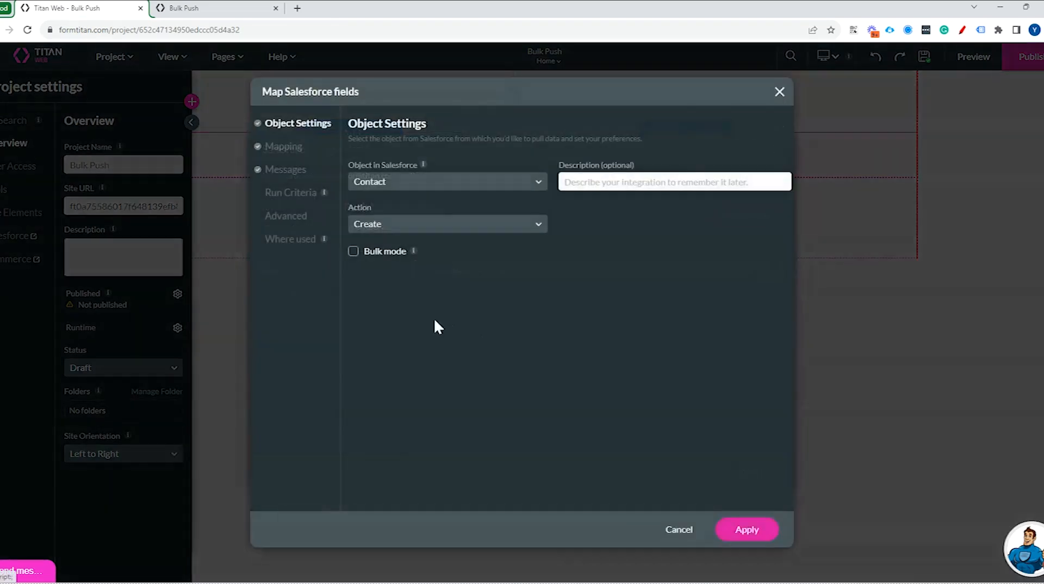
left_click(355, 252)
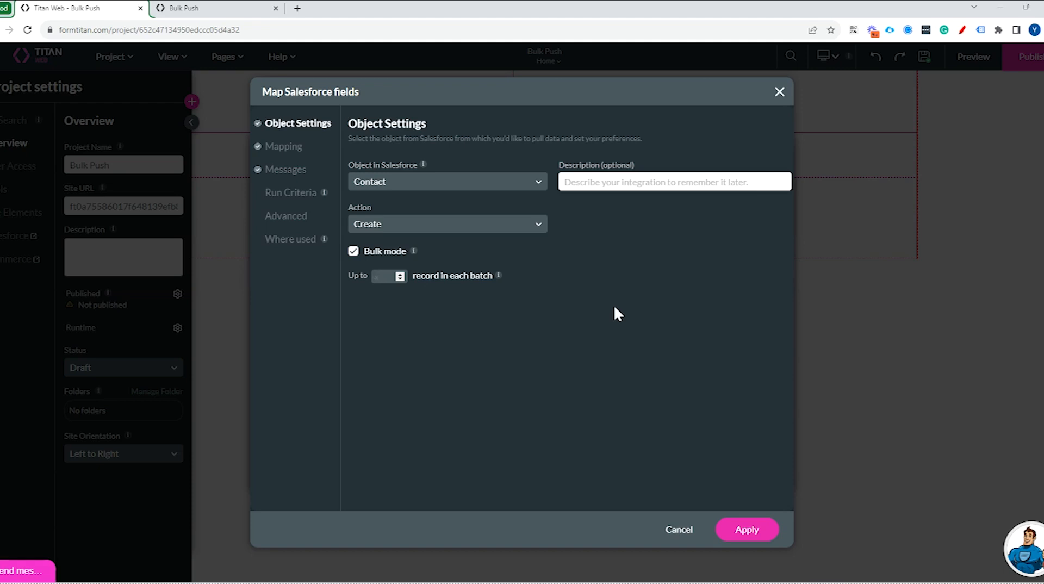
type("5")
left_click(737, 530)
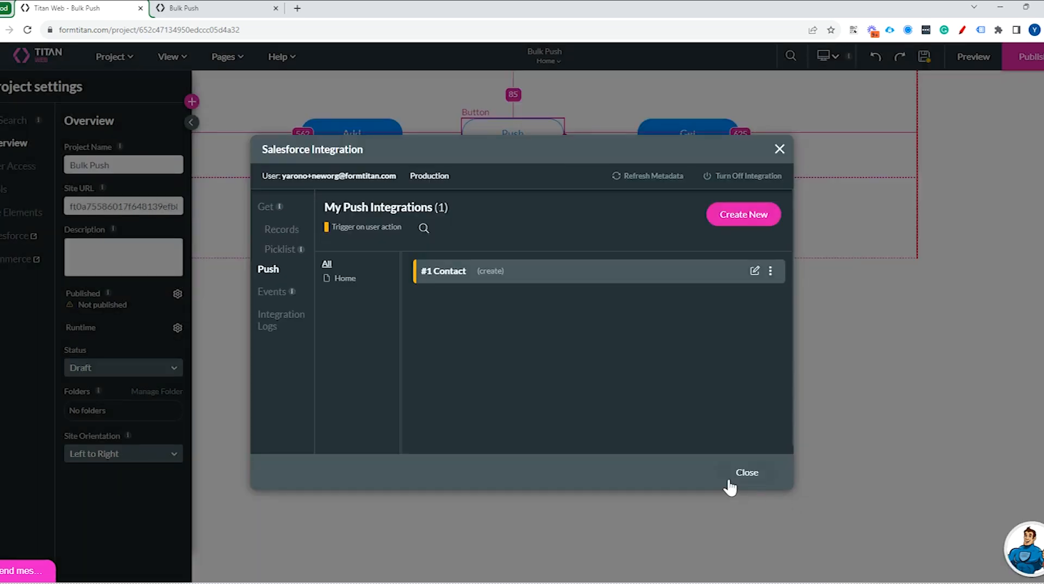
left_click(744, 476)
left_click(923, 56)
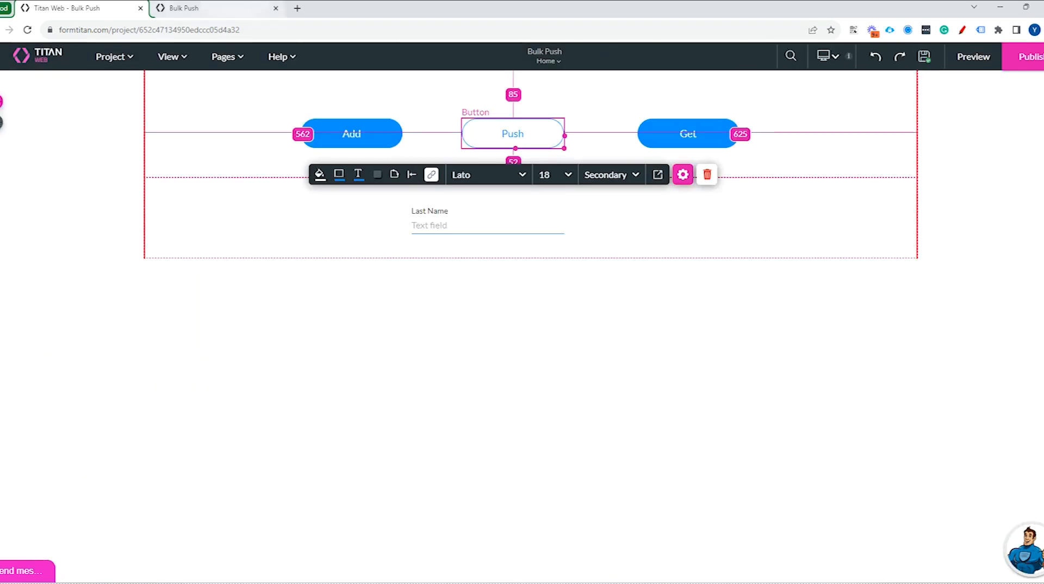
Step: Reload the form preview and add more Last Name fields until there are three
left_click(218, 8)
left_click(27, 30)
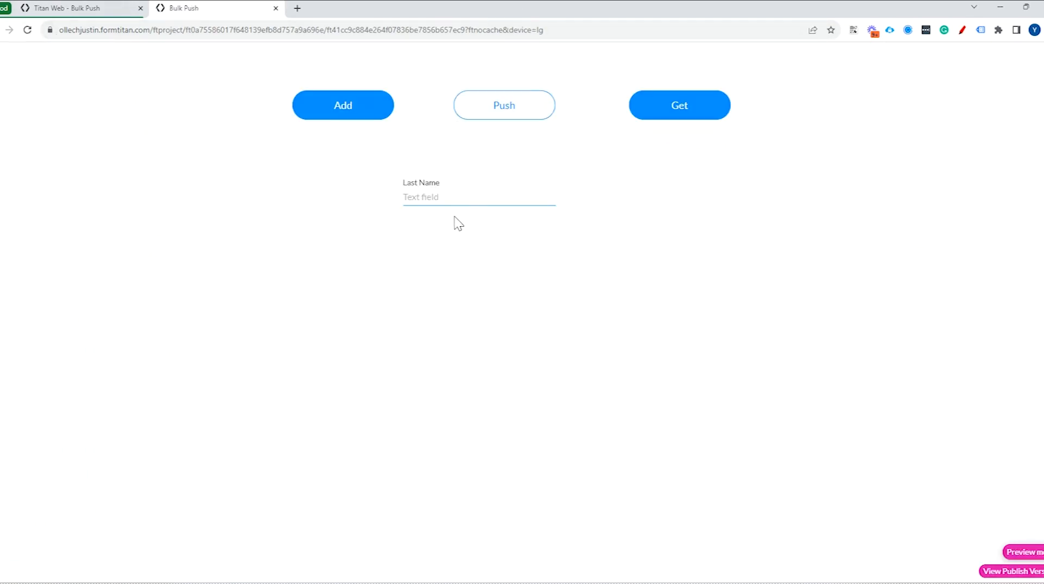
left_click(348, 113)
Step: Enter MrG in the first Last Name field and MrB in the third, leaving the second empty
left_click(438, 196)
key("Escape")
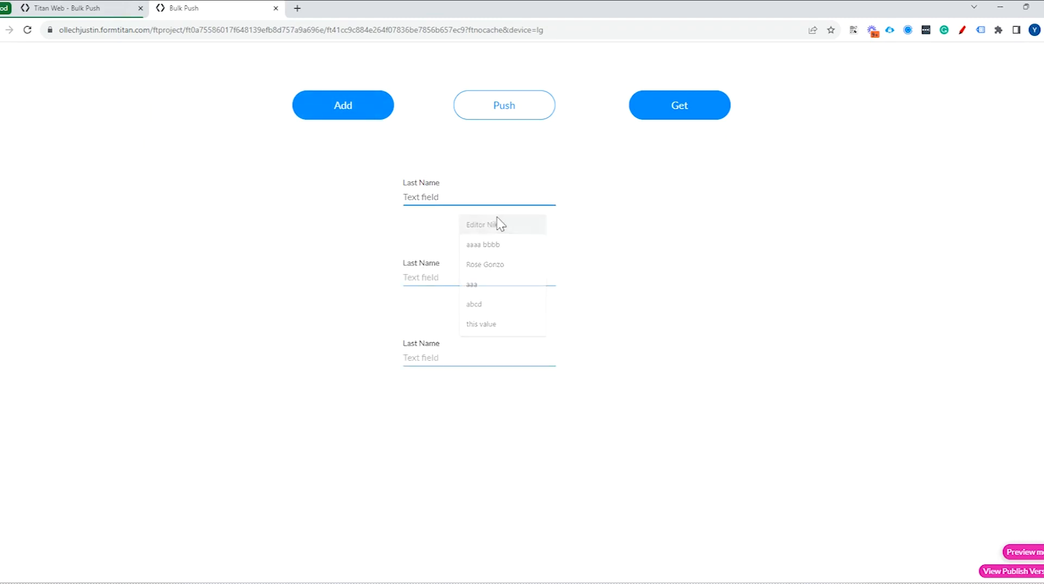
type("MrG")
key("Tab")
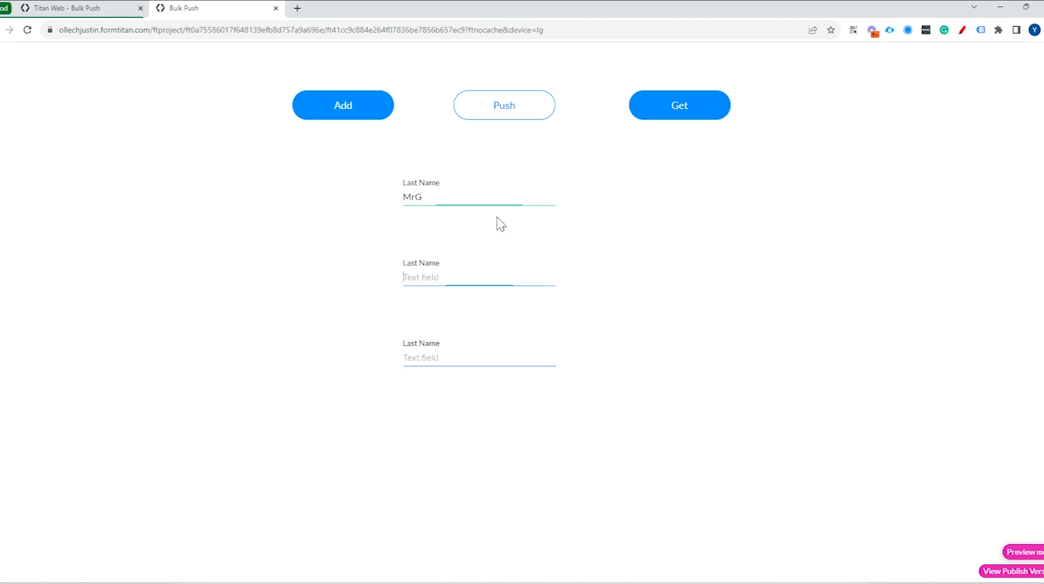
key("Tab")
type("MRB")
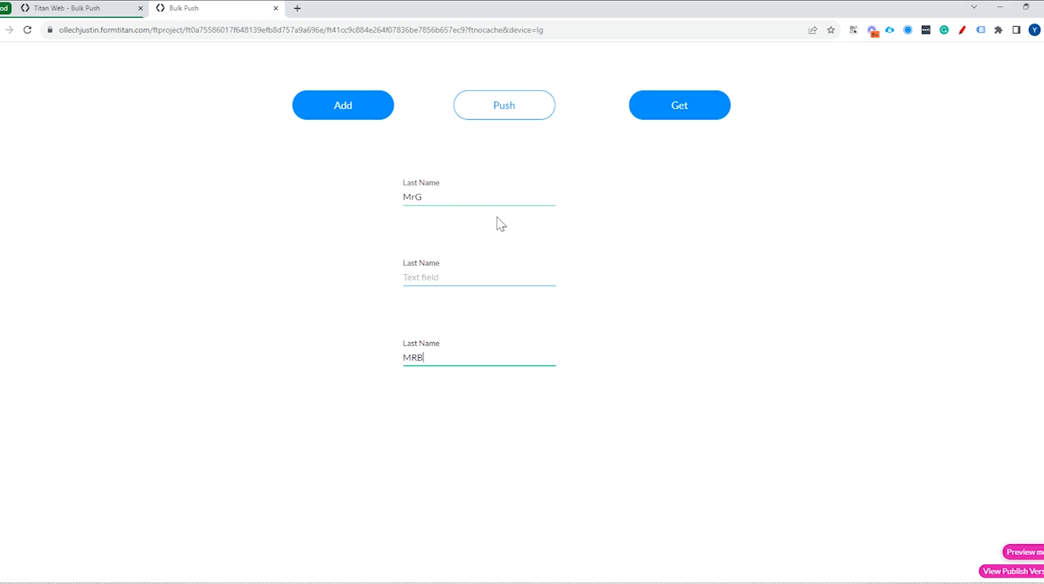
left_click(444, 280)
left_click(418, 361)
left_click(501, 282)
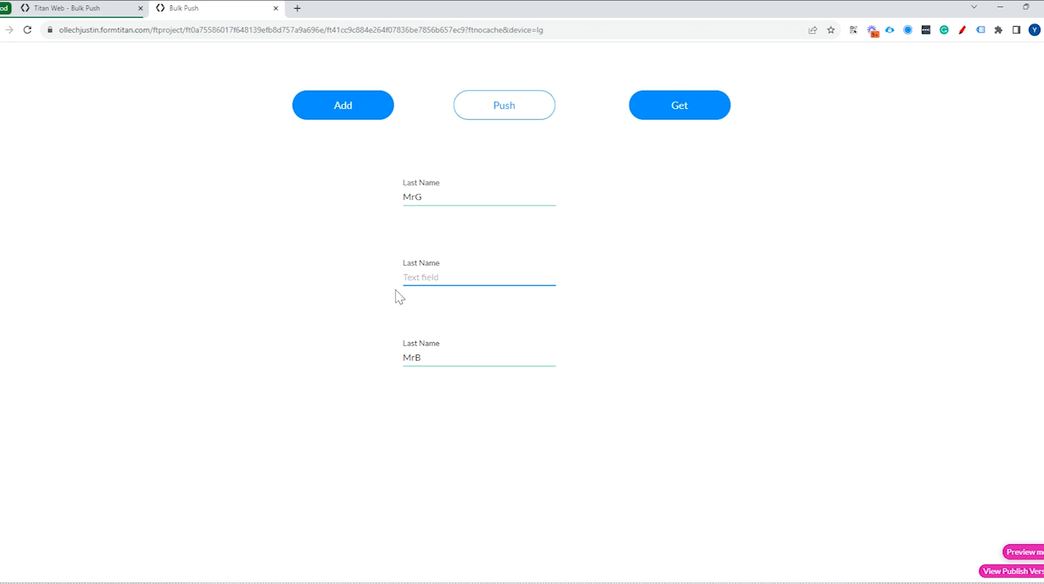
Step: Add a fourth Last Name field containing Mrq and push all the records to Salesforce
left_click(337, 107)
left_click(447, 441)
type("Mrq")
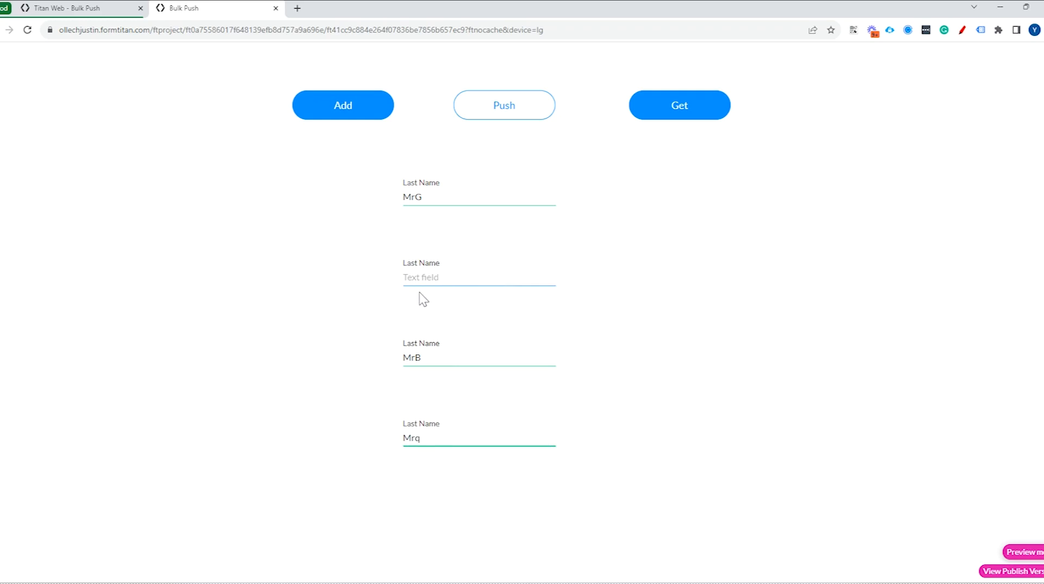
left_click(527, 117)
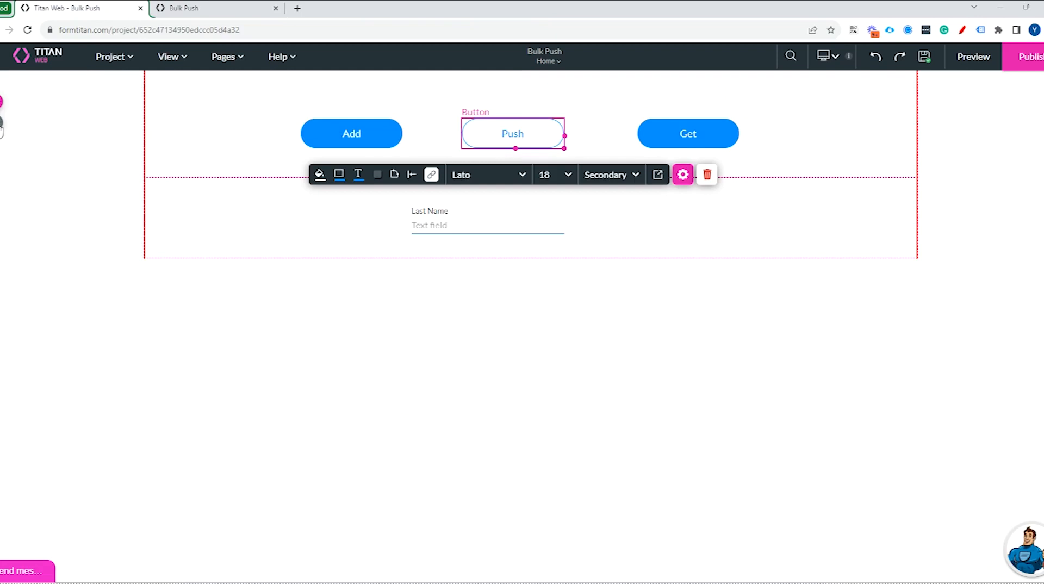
Step: Open the Salesforce integration logs and examine the bulk Contact push entry against the earlier individual record entries
left_click(35, 265)
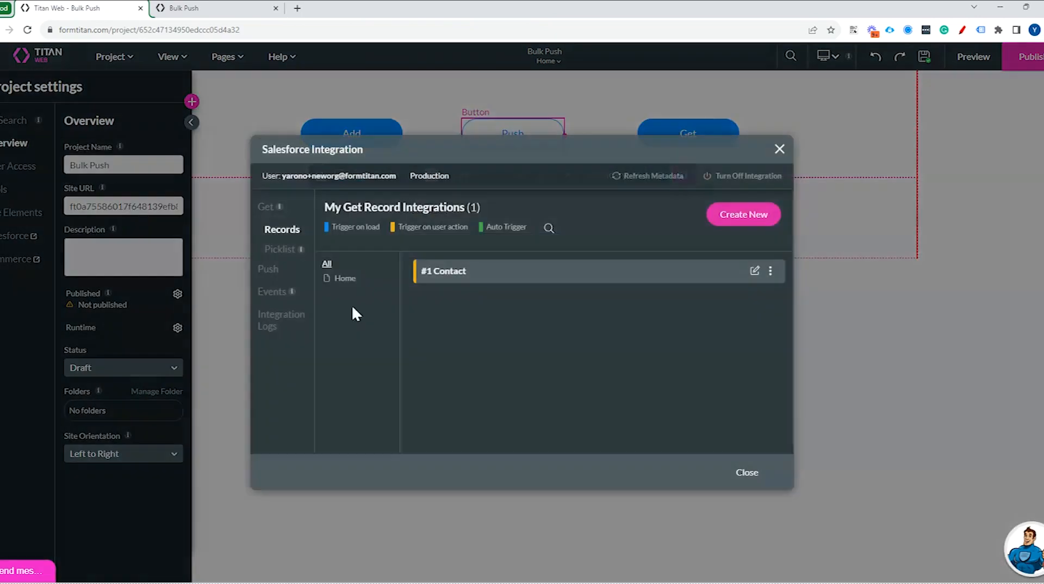
left_click(296, 322)
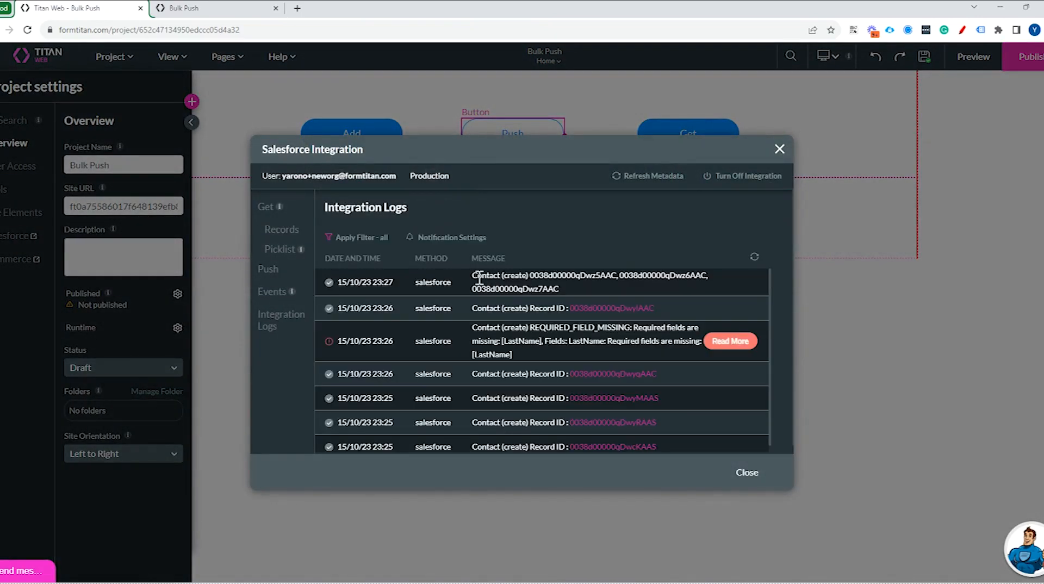
left_click_drag(566, 293, 463, 286)
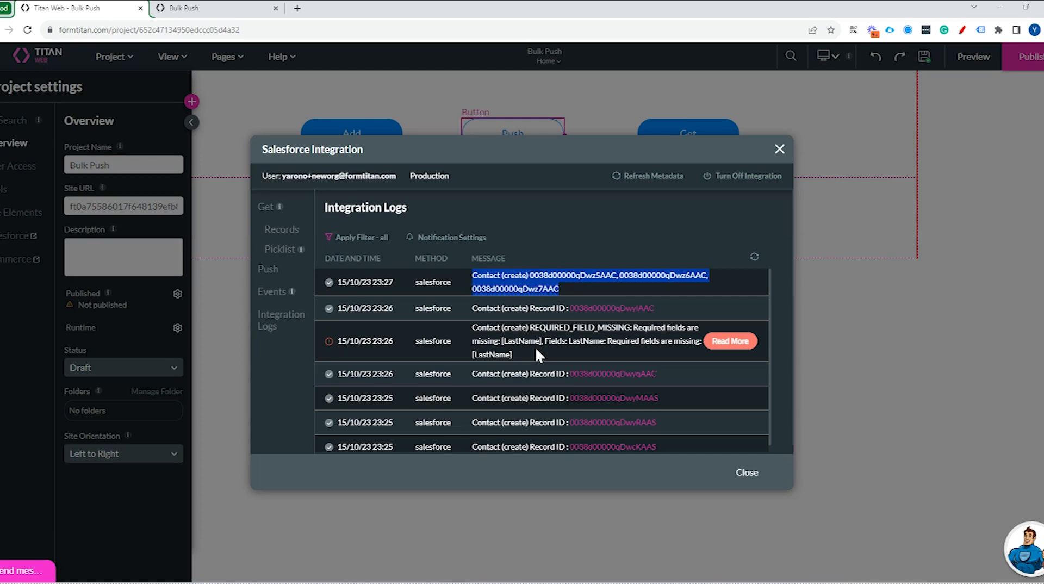
left_click(553, 287)
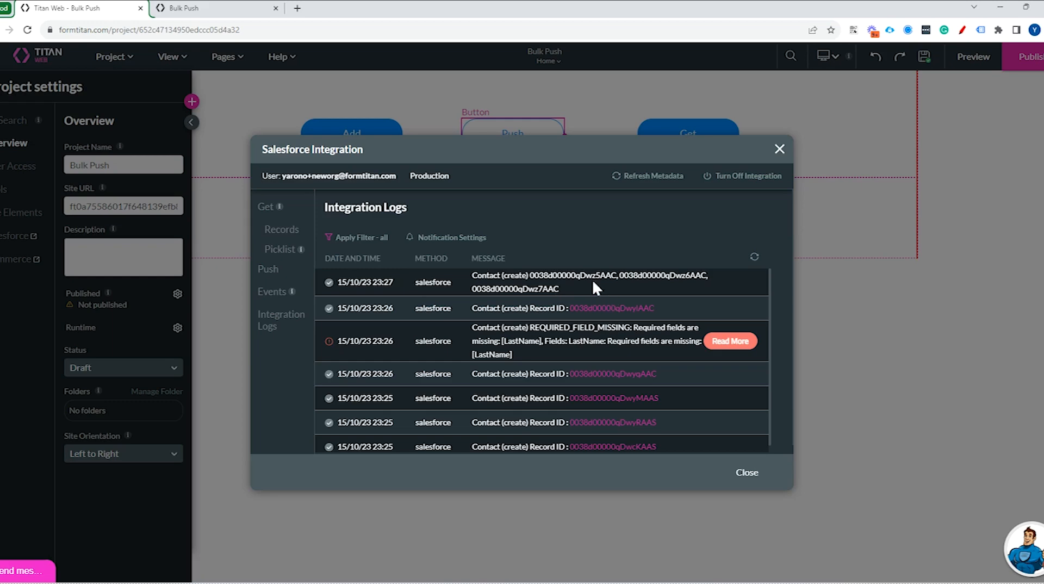
scroll(534, 413, "down", 1)
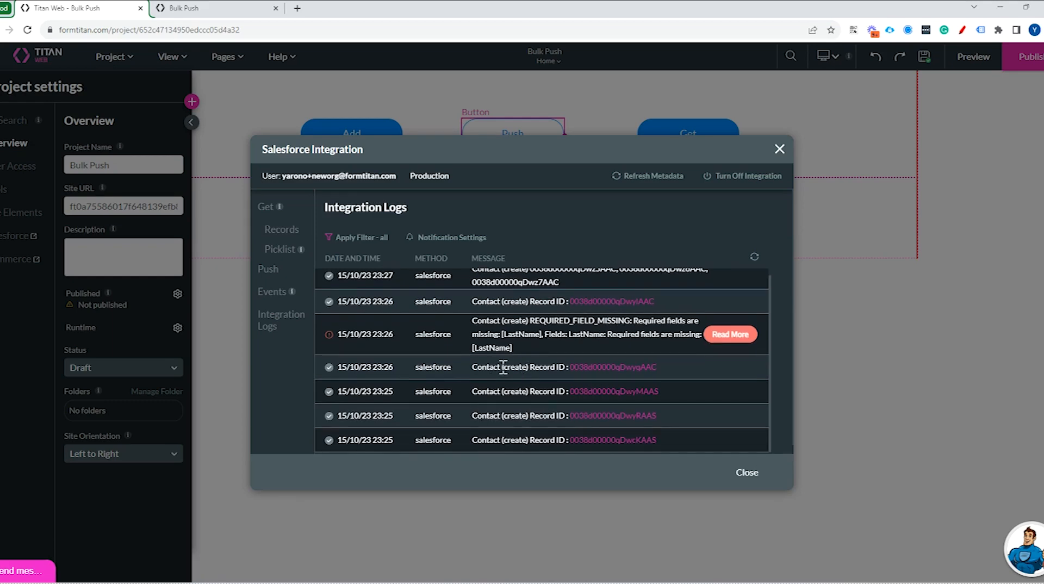
Step: Set the bulk batch limit of the Contact push integration to 3 records and apply the change
left_click(268, 268)
left_click(745, 270)
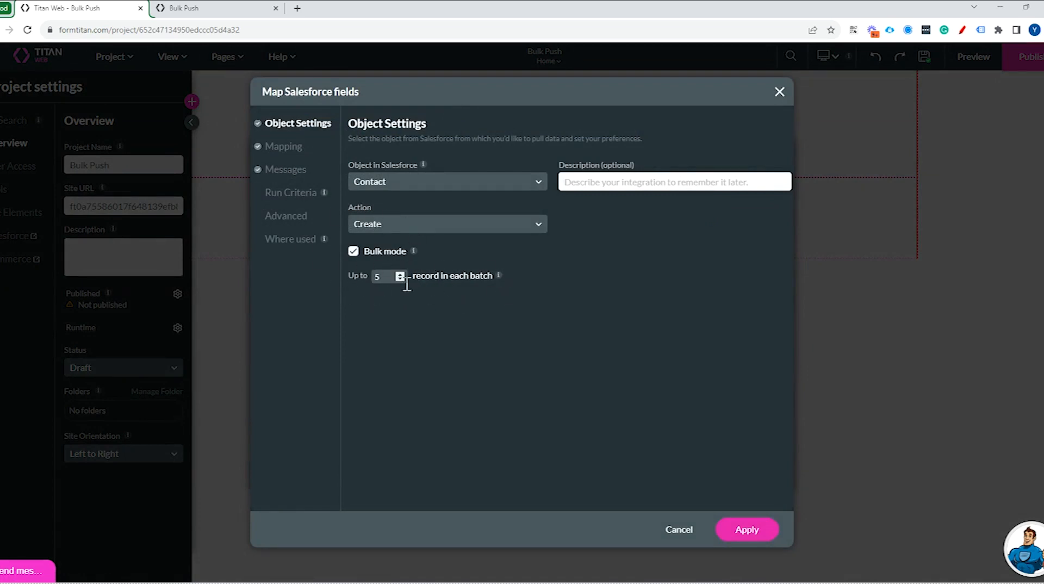
double_click(384, 277)
left_click(754, 537)
left_click(746, 472)
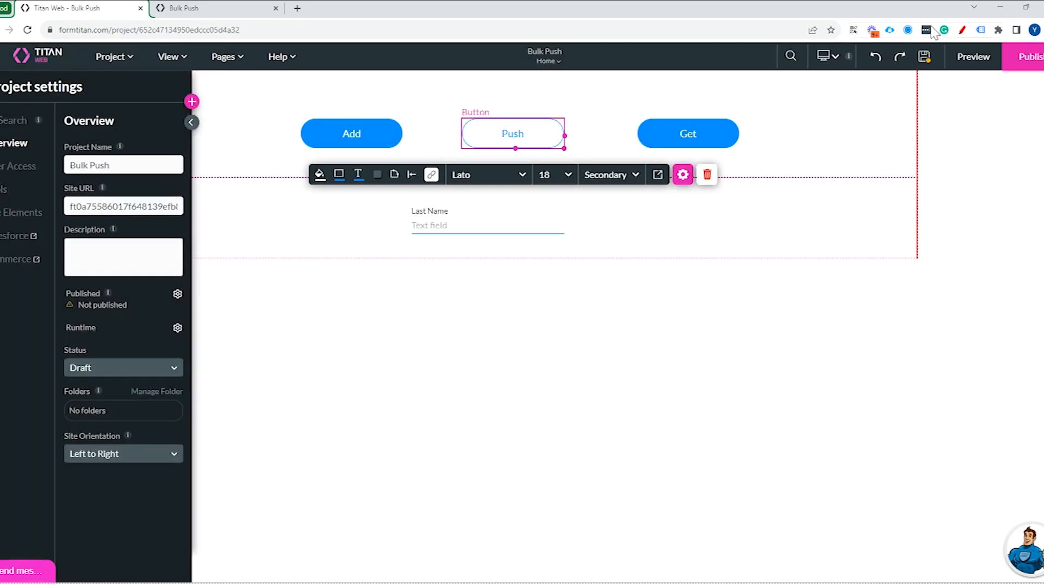
Step: Open the form preview and add Last Name fields until there are six
left_click(973, 56)
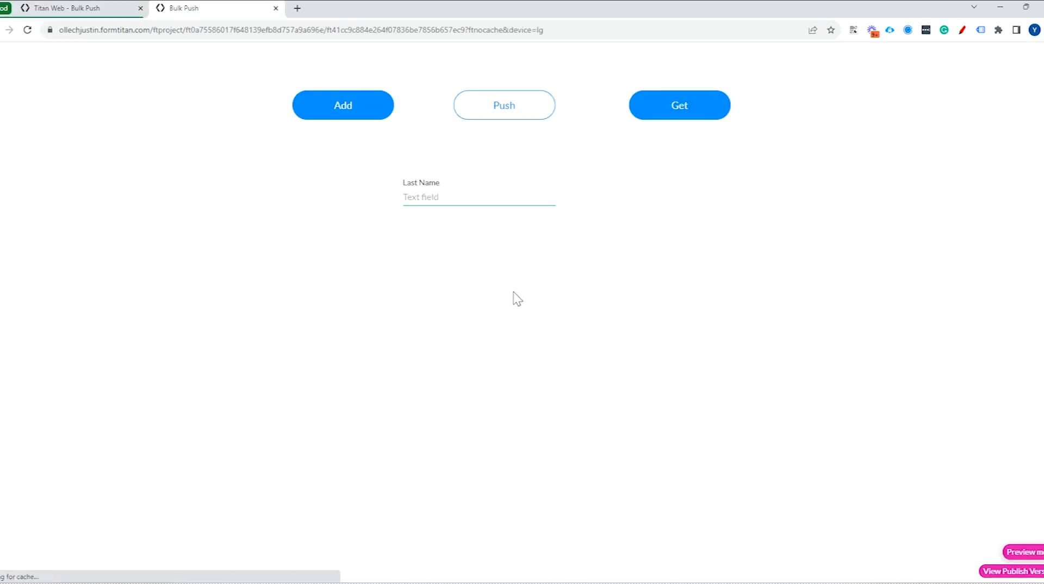
left_click(366, 127)
left_click(367, 125)
left_click(366, 121)
left_click(366, 121)
Step: Fill the first three Last Name fields with contact#1, contact#2 and contact#3
left_click(538, 199)
type("contact#1")
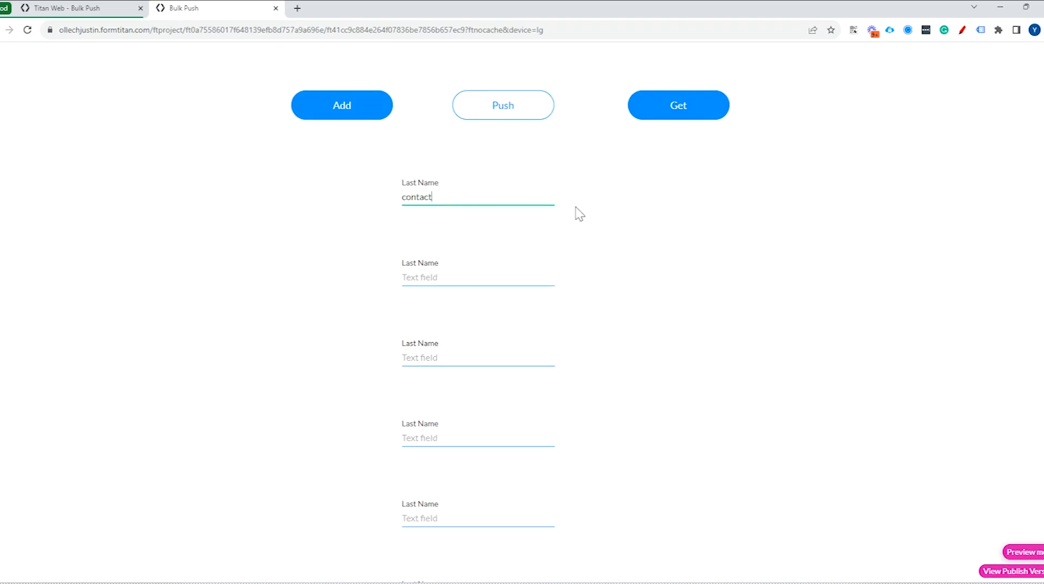
triple_click(458, 201)
key("ctrl+c")
left_click(431, 280)
key("ctrl+v")
key("BackSpace")
type("2")
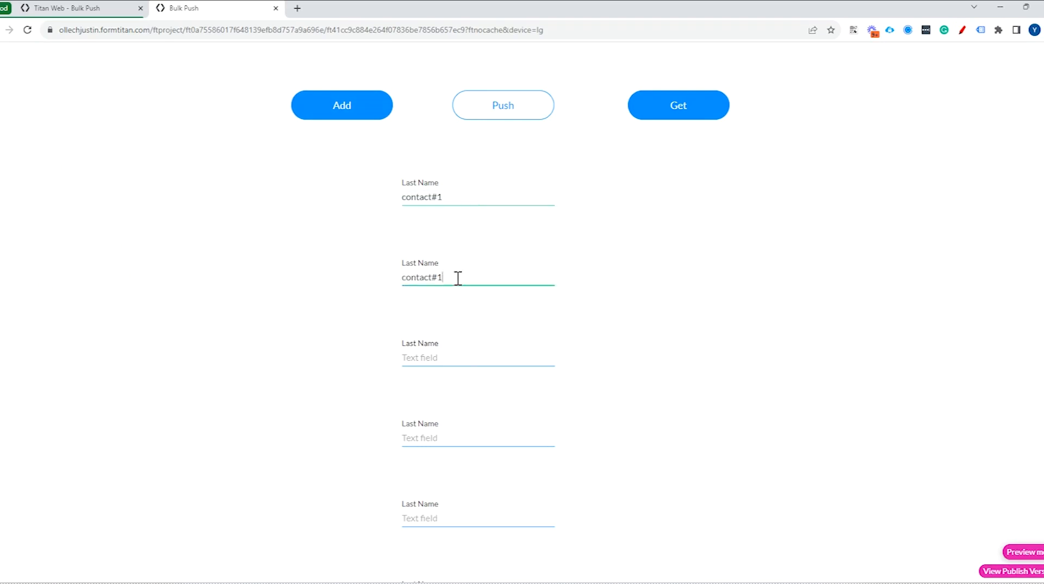
left_click(429, 358)
key("ctrl+v")
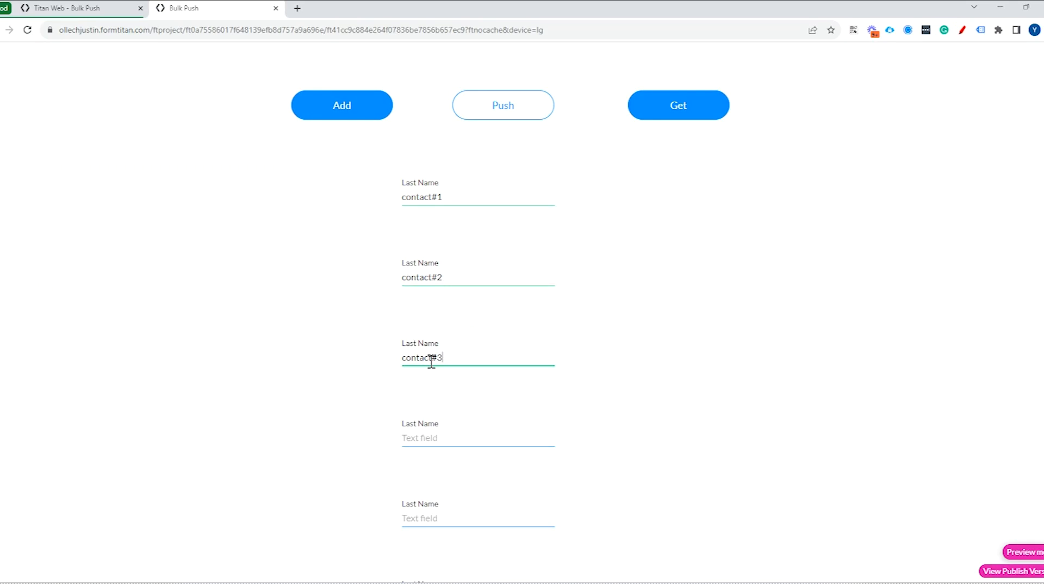
Step: Fill the remaining Last Name fields with contact#4, contact#5 and contact#6, and push all the records to Salesforce
left_click(457, 435)
key("ctrl+v")
key("BackSpace")
type("4")
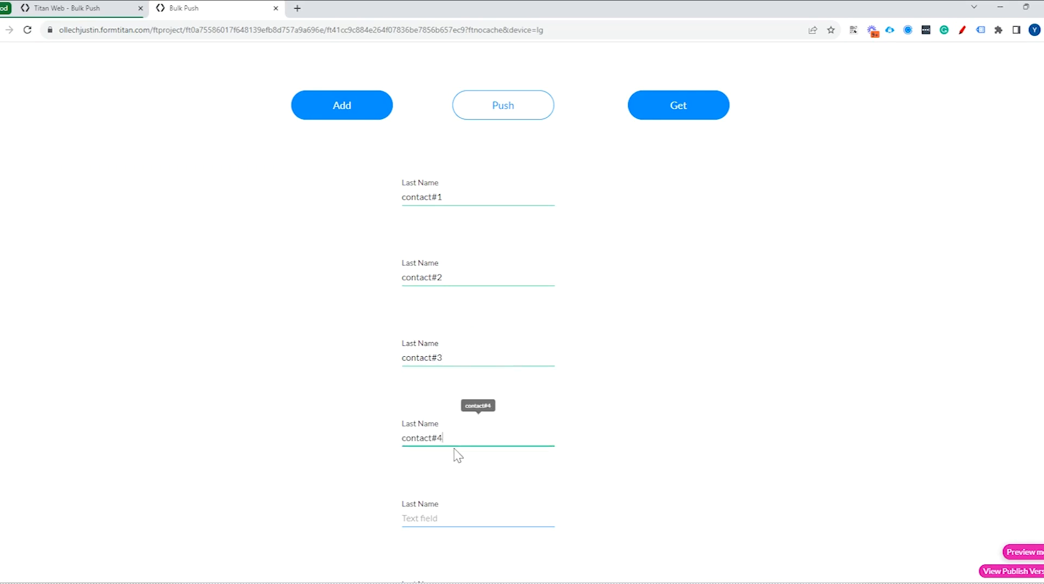
scroll(454, 456, "down", 1)
left_click(431, 472)
key("ctrl+v")
left_click(484, 548)
key("ctrl+v")
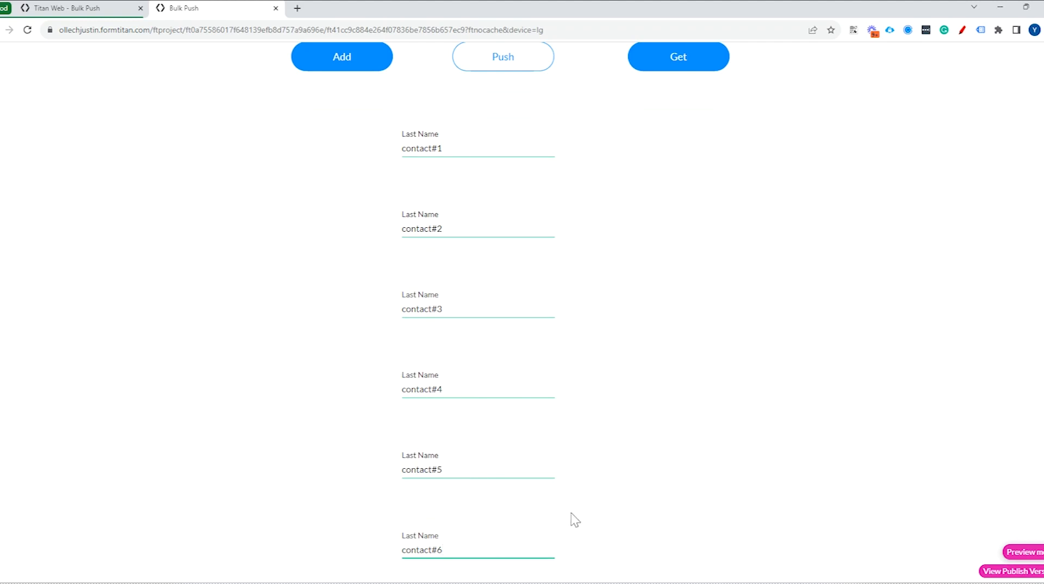
left_click(514, 60)
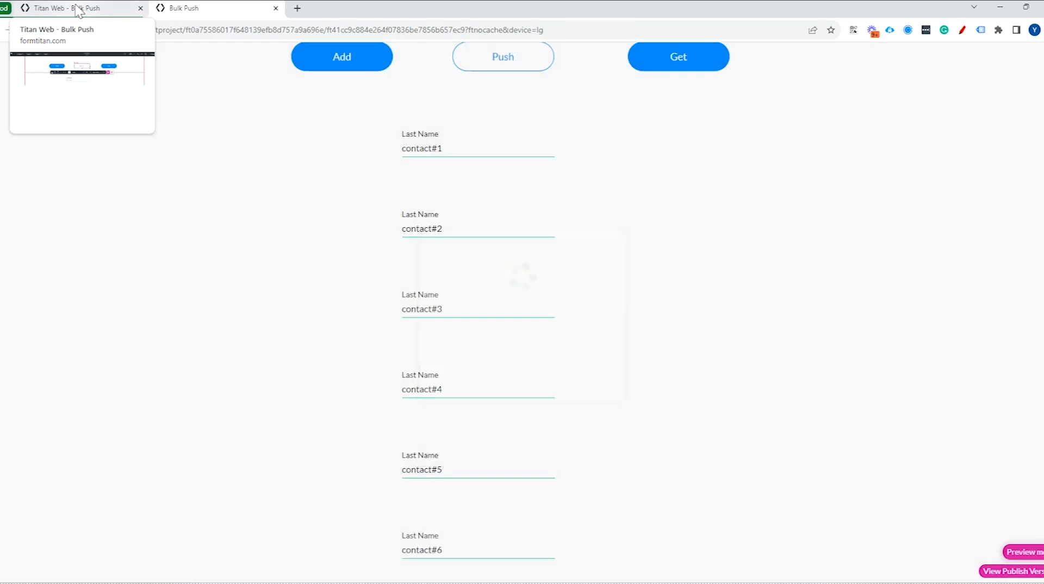
Step: Return to the project editor and examine how the latest Contact push was split into batches in the integration logs
left_click(77, 7)
left_click(2, 121)
left_click(28, 236)
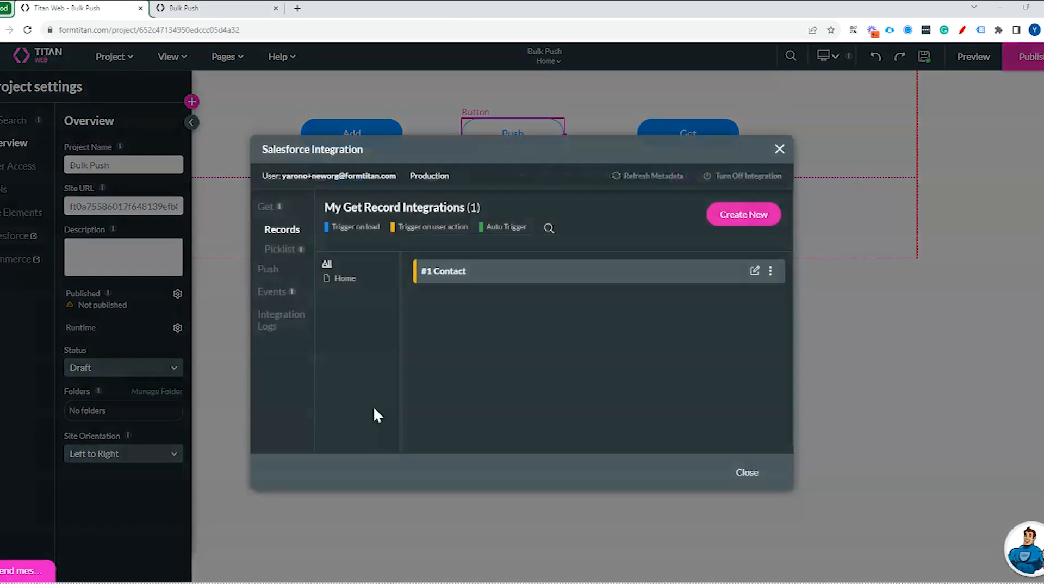
left_click(277, 326)
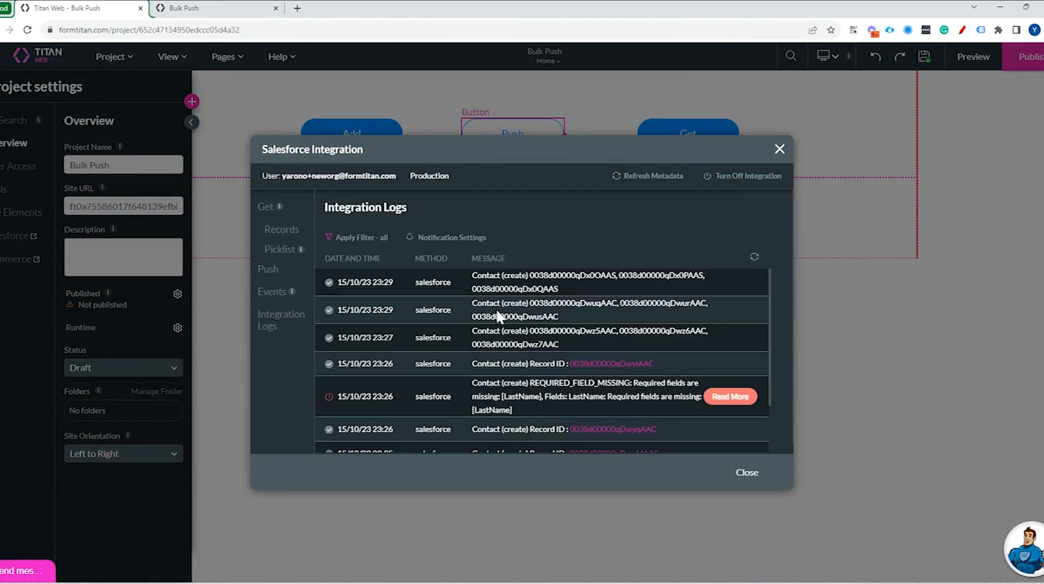
left_click_drag(374, 310, 393, 311)
left_click(562, 318)
left_click_drag(561, 316, 529, 275)
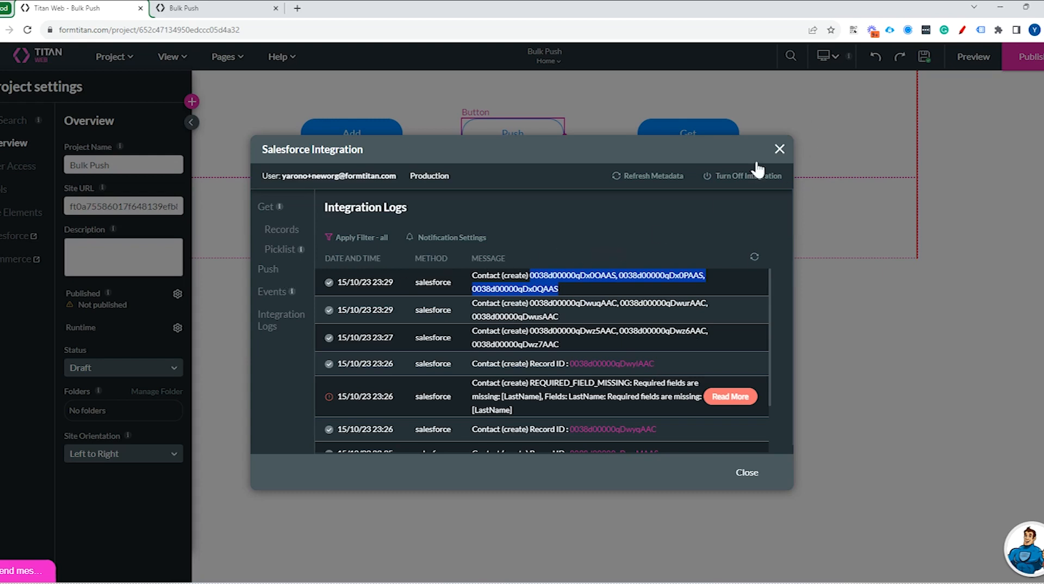
Step: Change the Contact push integration's action to Update and enable Record Id mode
left_click(302, 267)
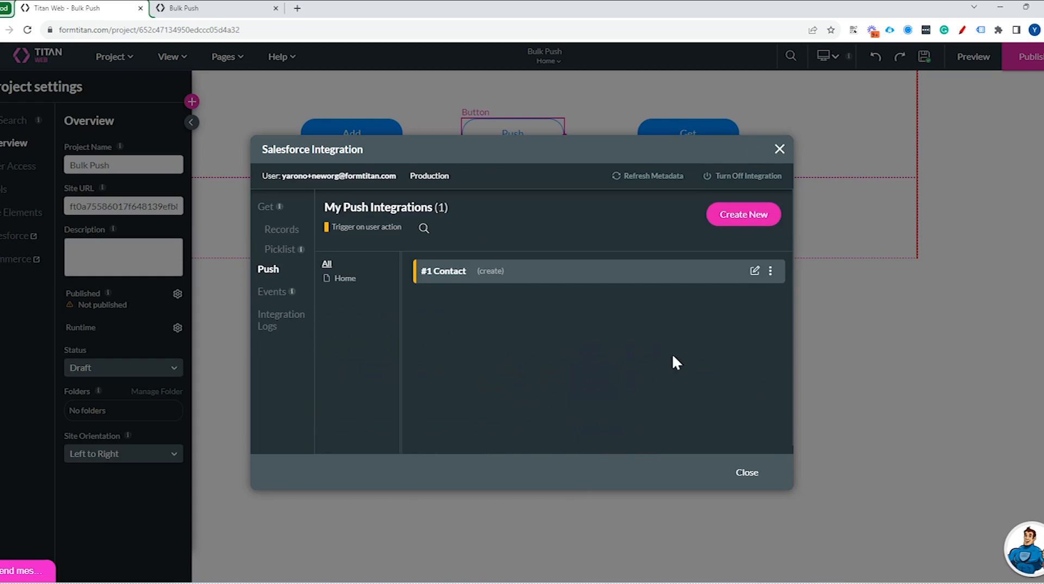
left_click(754, 270)
left_click(380, 224)
left_click(410, 272)
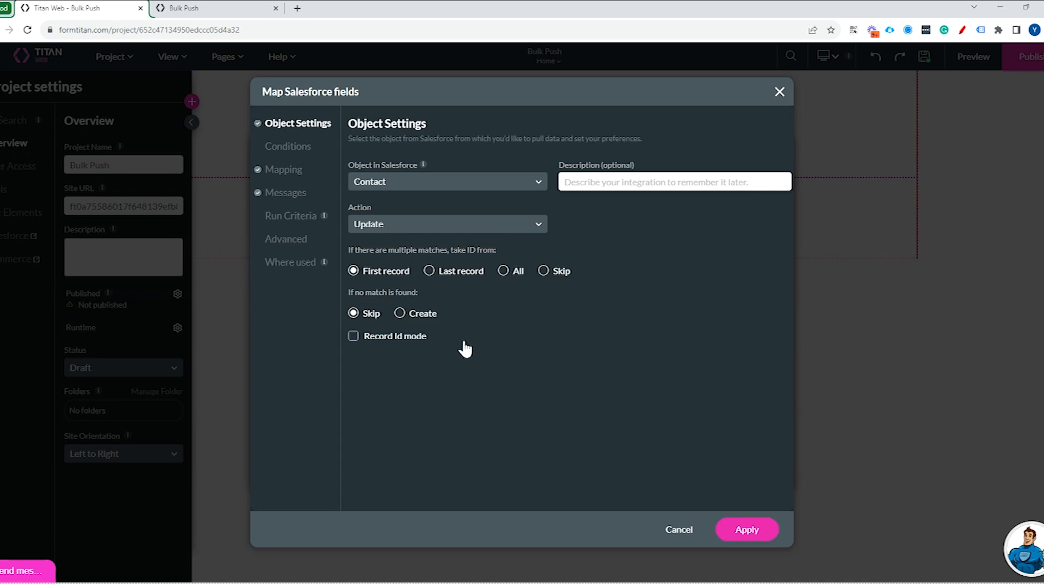
left_click(394, 337)
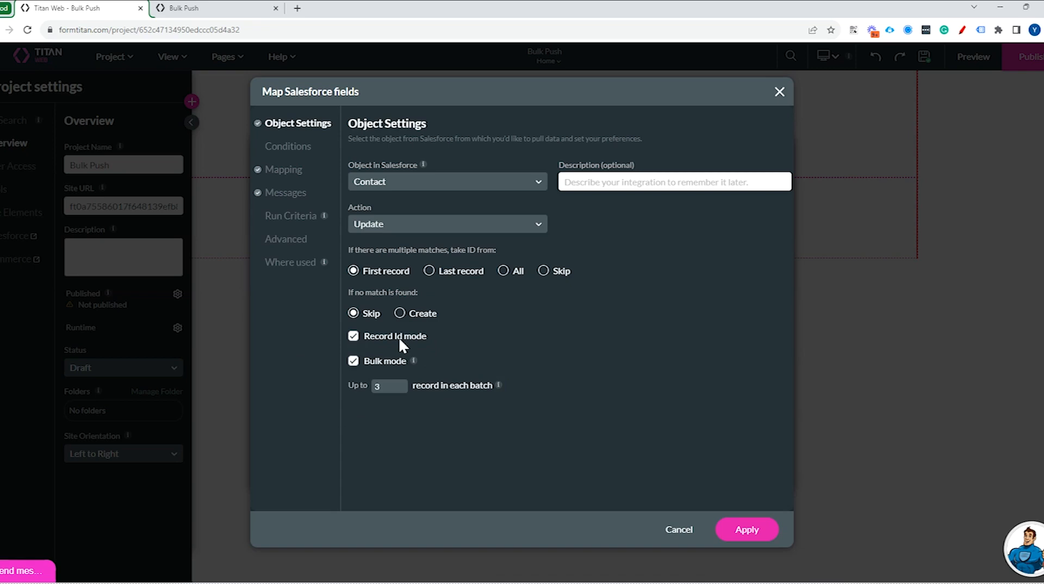
Step: Add the condition Contact ID Equals [Repeat] / Strip / contact_id to the push integration and apply its settings
left_click(288, 147)
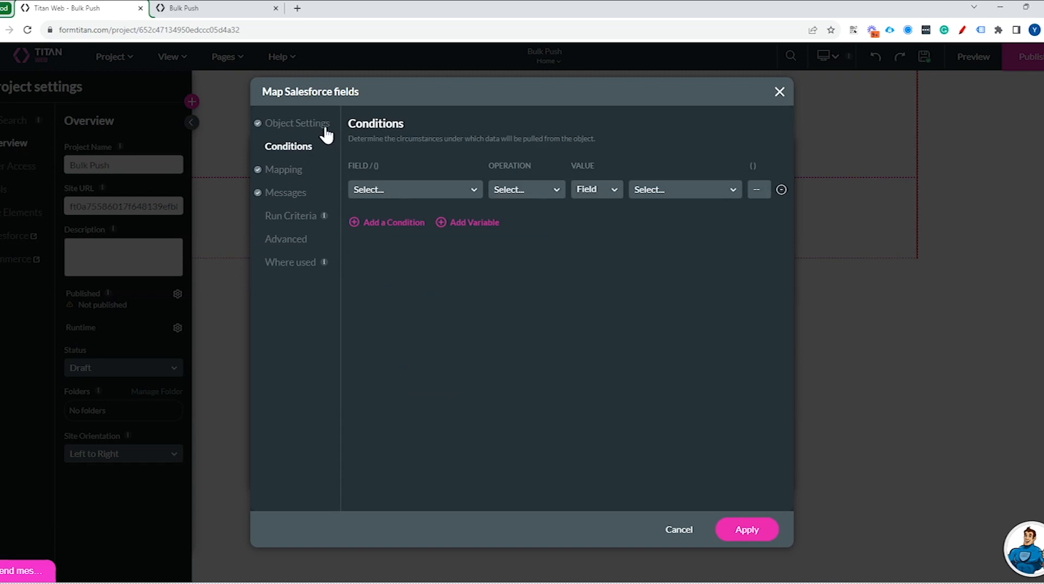
left_click(321, 125)
left_click(304, 155)
left_click(407, 189)
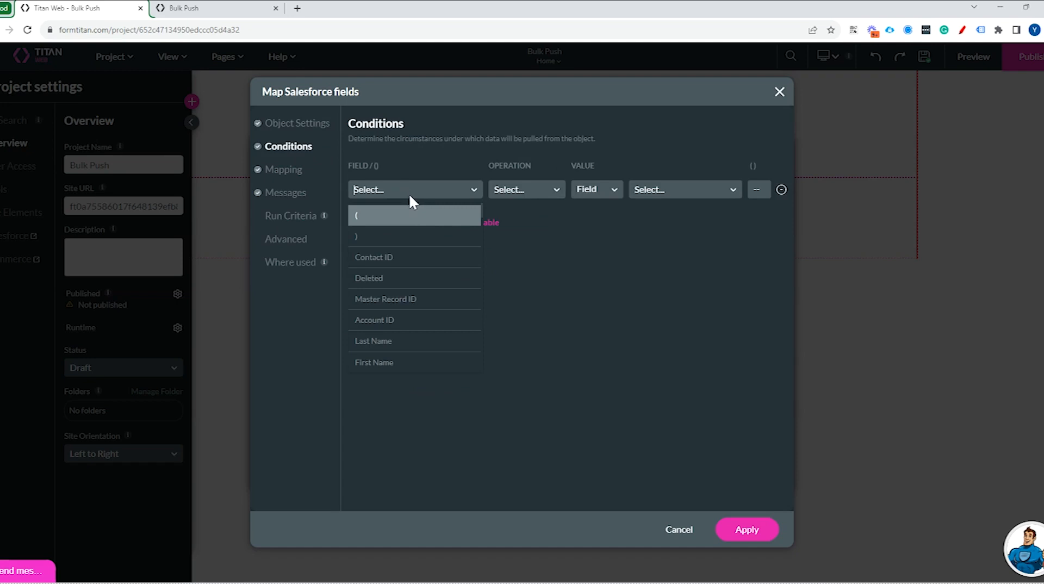
left_click(414, 258)
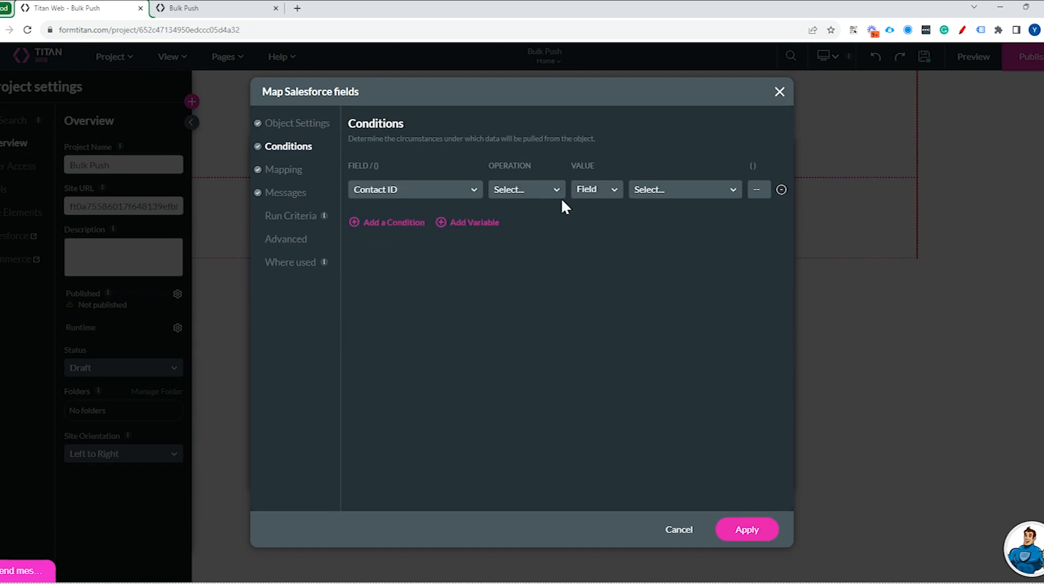
left_click(533, 191)
left_click(506, 237)
left_click(644, 189)
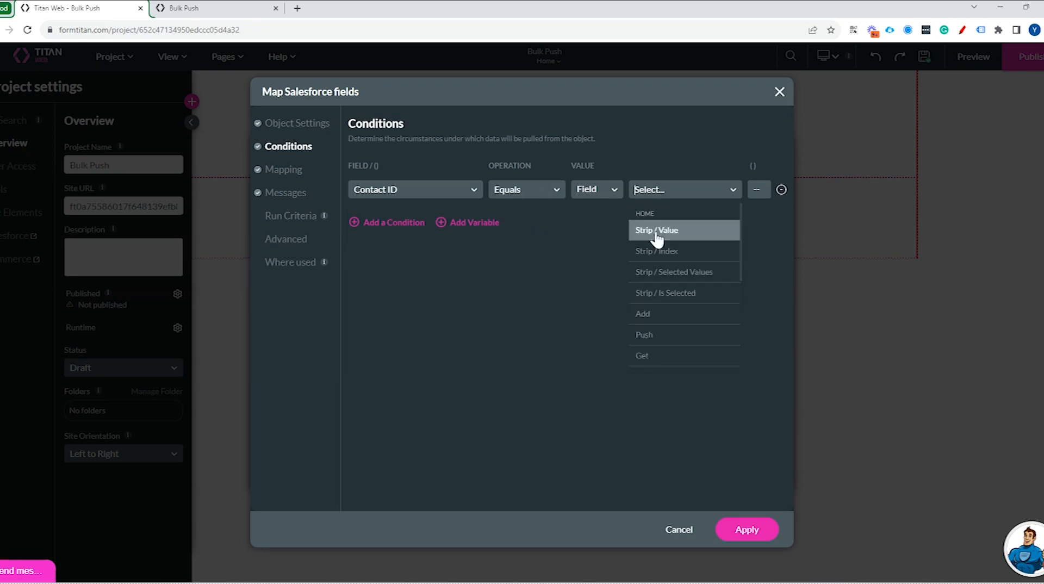
scroll(673, 275, "down", 5)
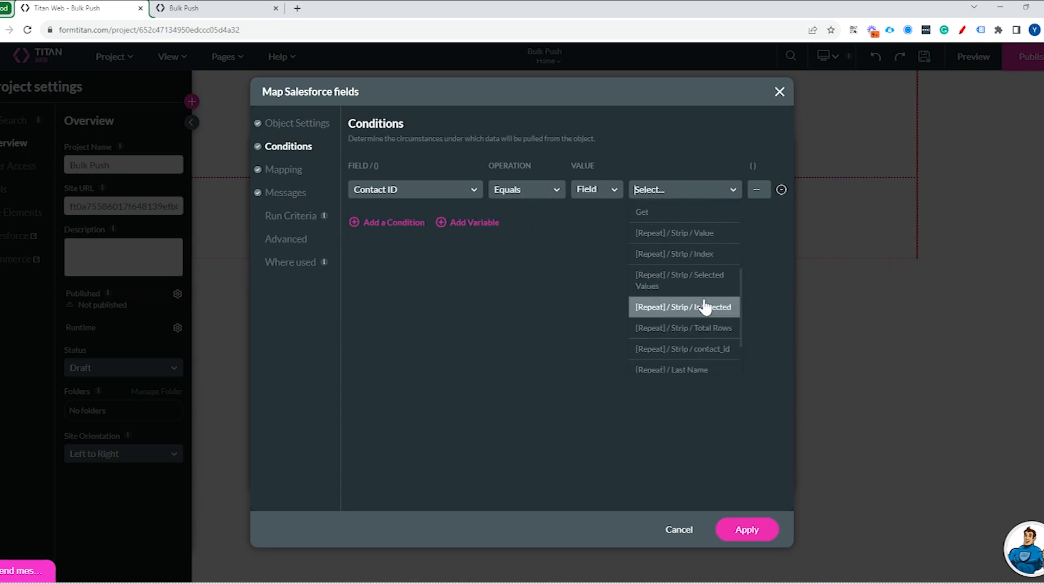
scroll(705, 307, "down", 1)
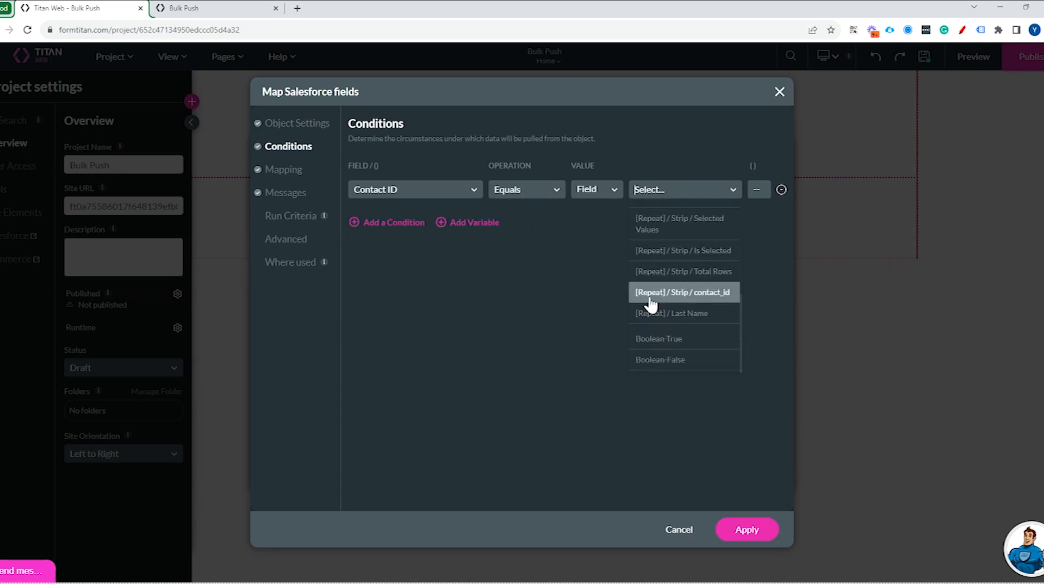
left_click(718, 295)
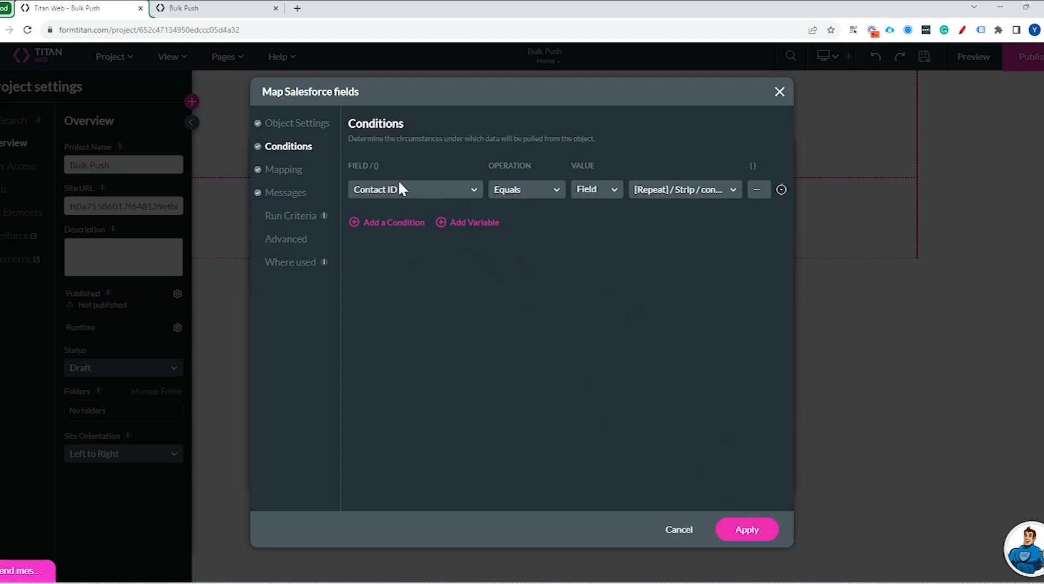
left_click(309, 126)
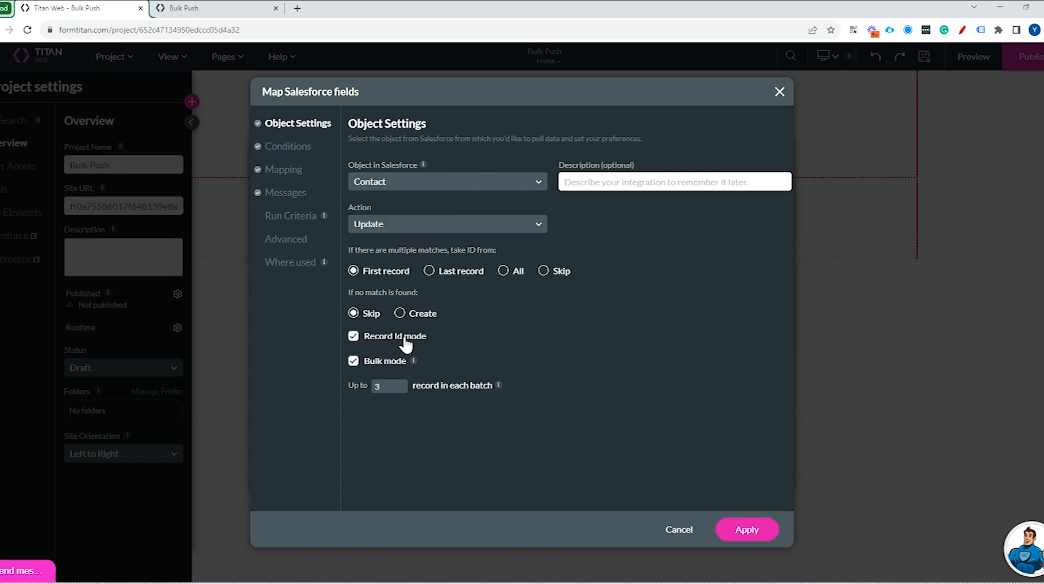
left_click(746, 533)
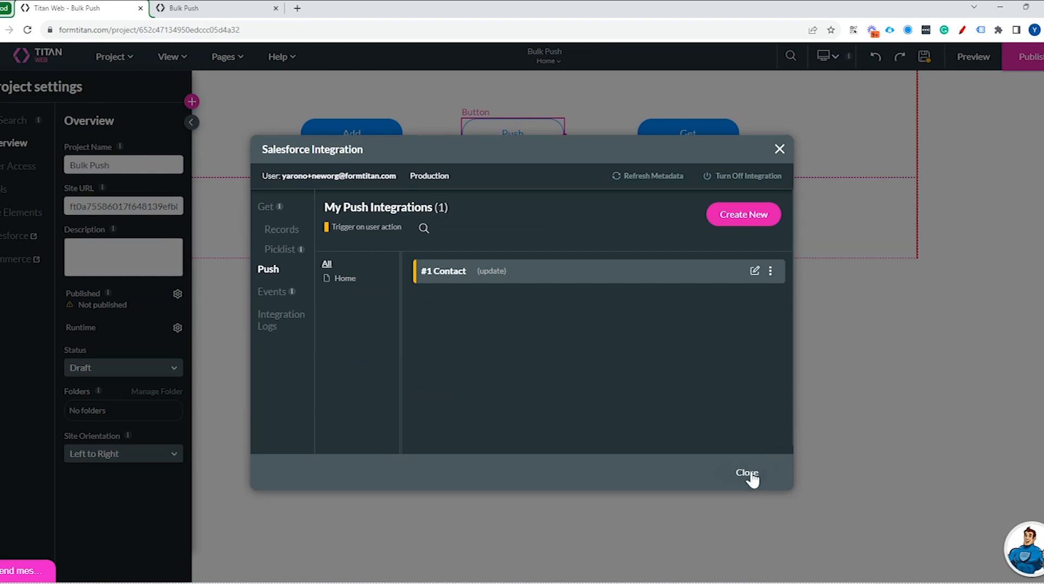
left_click(749, 476)
Step: Check the contact_id static variable in the custom variables of the Last Name strip, and close the settings
left_click(640, 232)
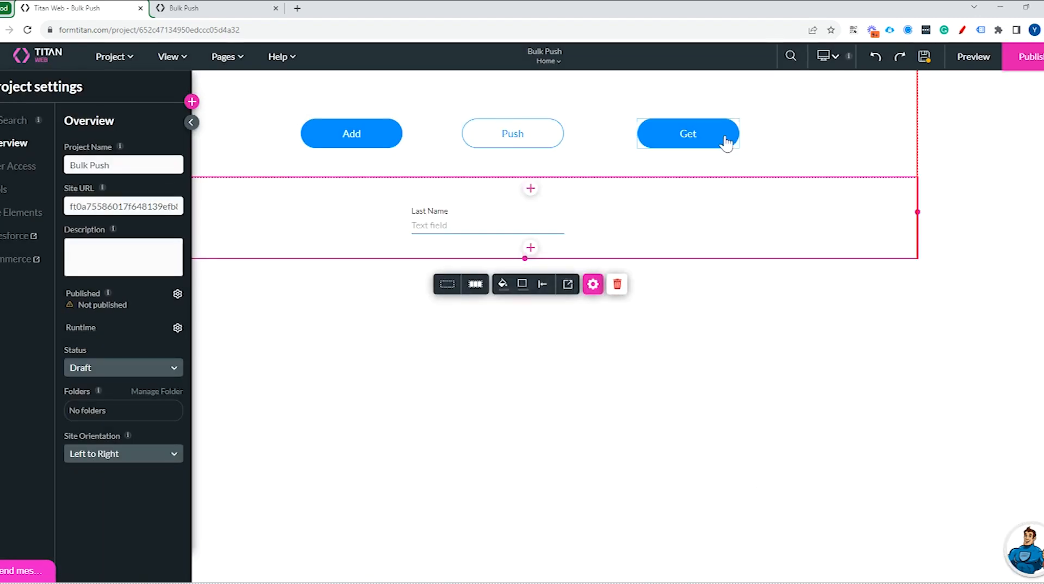
left_click(592, 283)
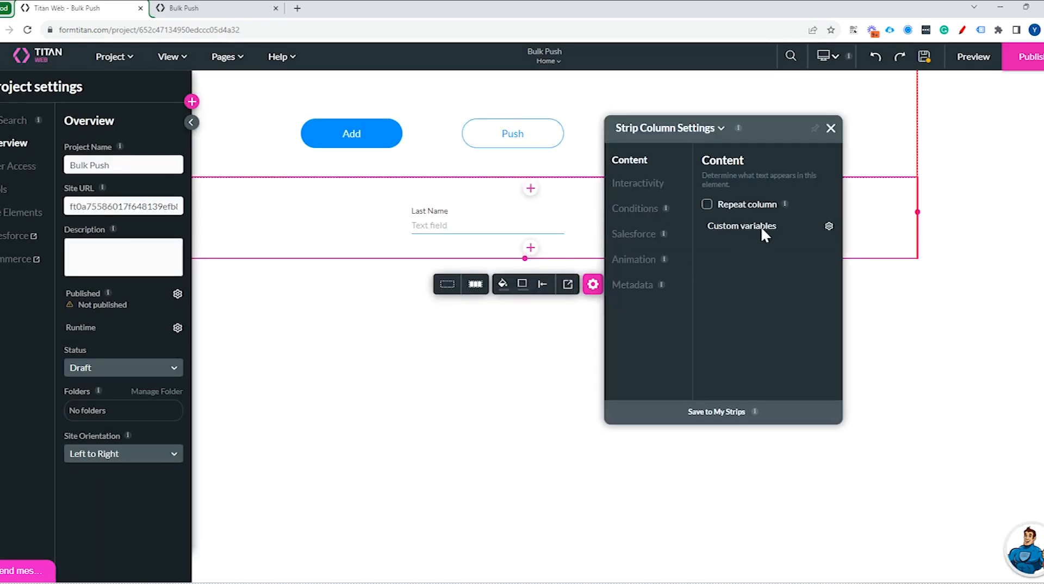
left_click(827, 225)
double_click(420, 179)
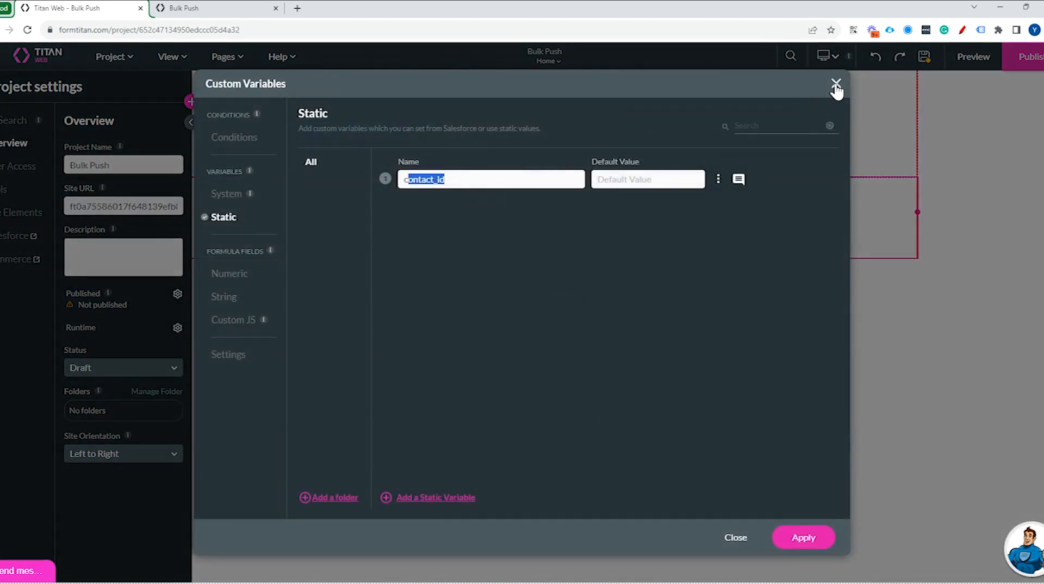
left_click(836, 86)
left_click(831, 128)
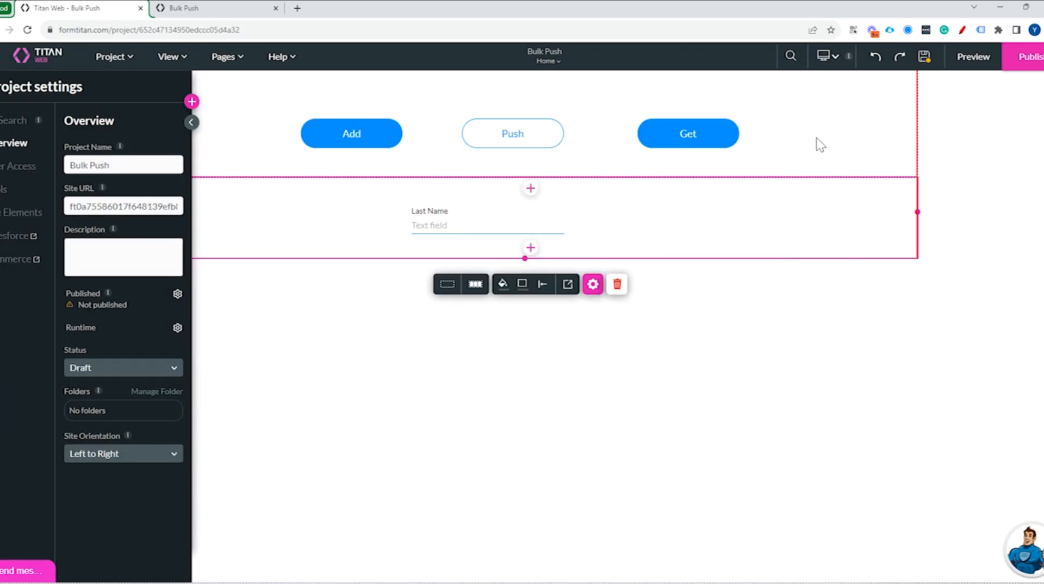
Step: Check the Contact get integration assigned to the Get button's on-click action, and close the action settings
left_click(685, 136)
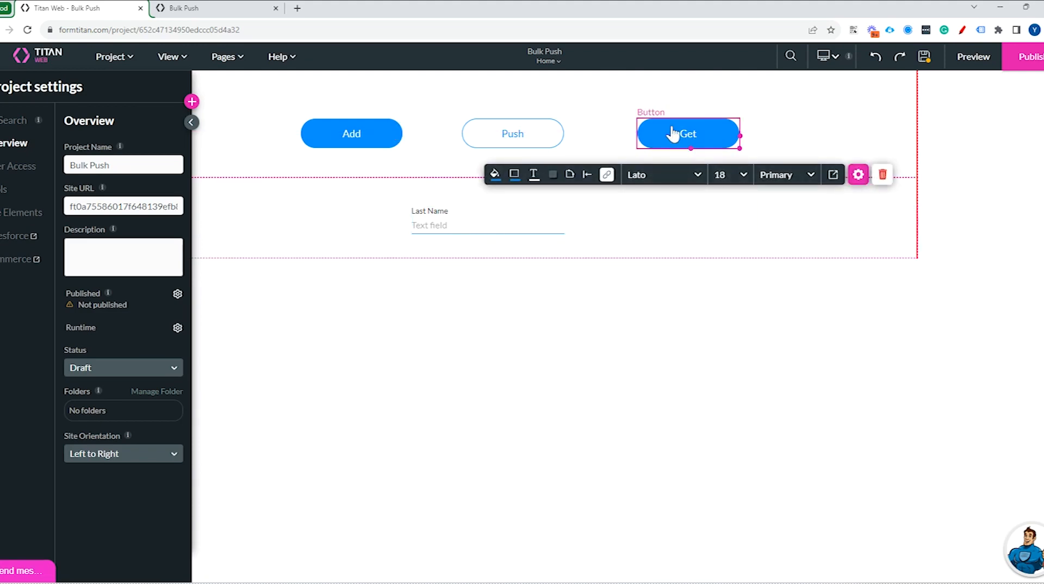
left_click(607, 177)
left_click(256, 296)
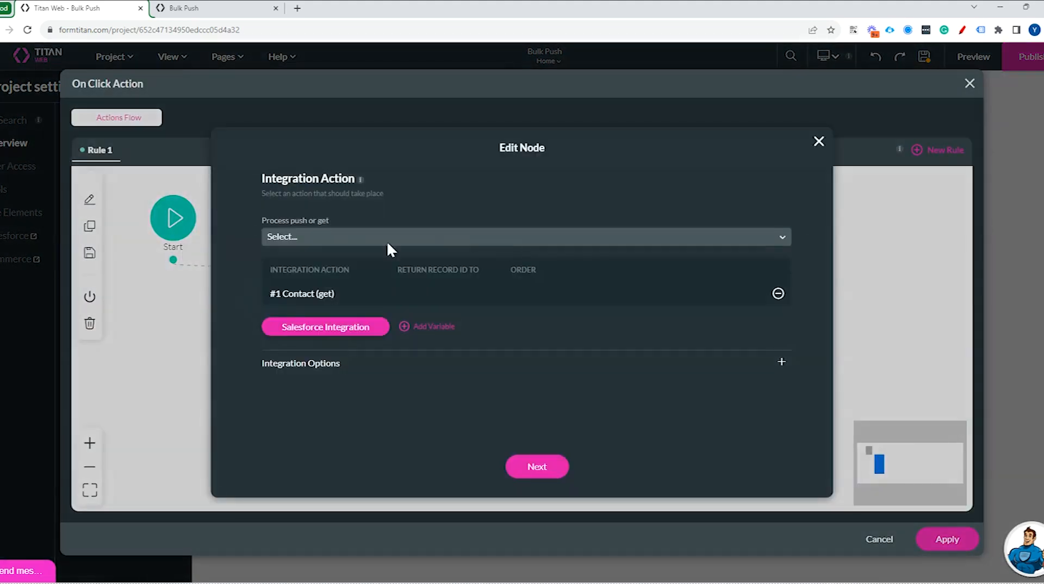
left_click_drag(281, 296, 382, 297)
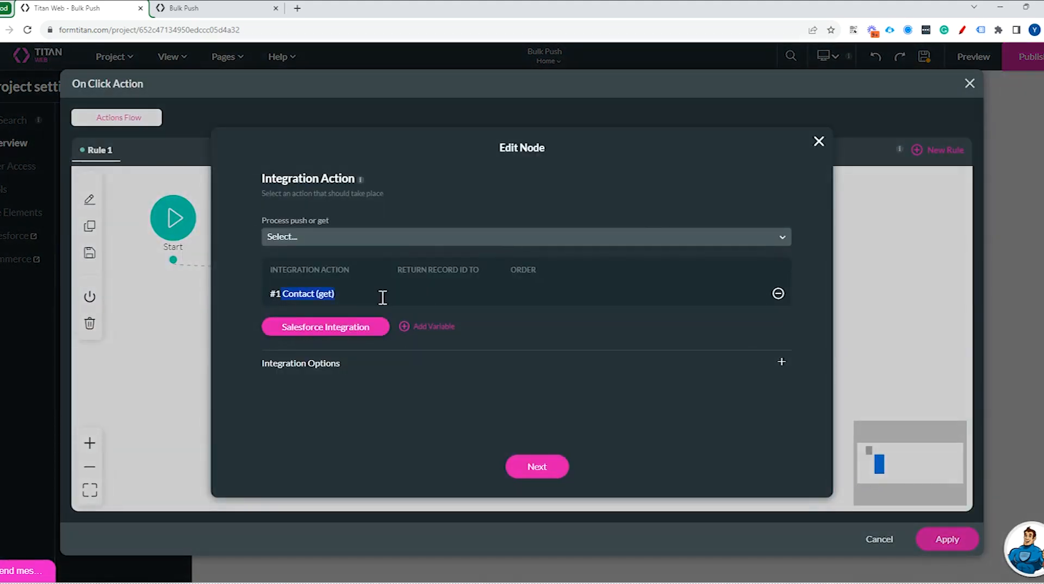
left_click(818, 142)
left_click(969, 84)
Step: Save the project and fetch the Contact records from Salesforce in the reloaded form preview
left_click(924, 56)
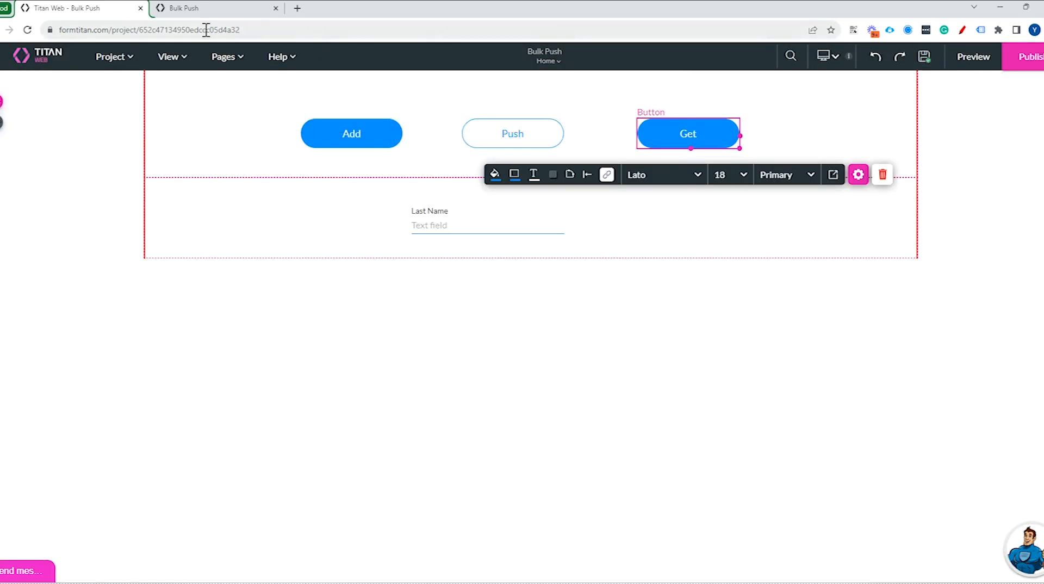
left_click(179, 8)
left_click(27, 29)
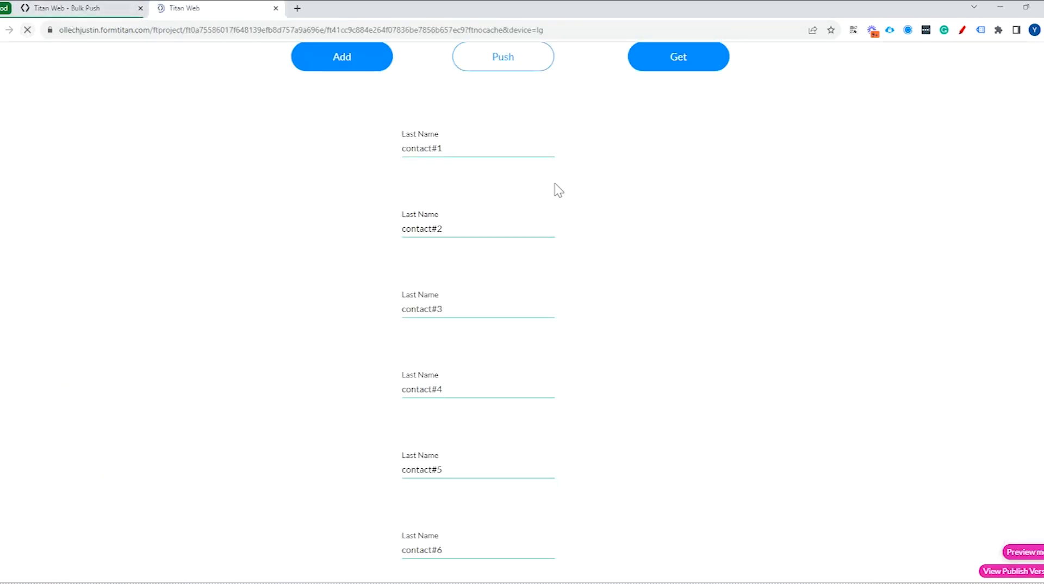
left_click(675, 108)
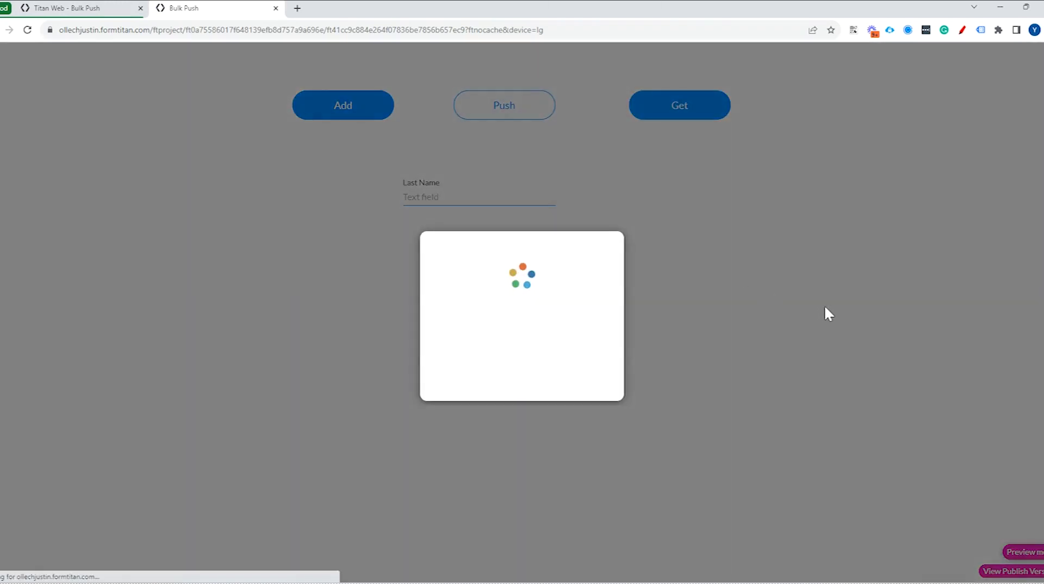
scroll(776, 205, "down", 5)
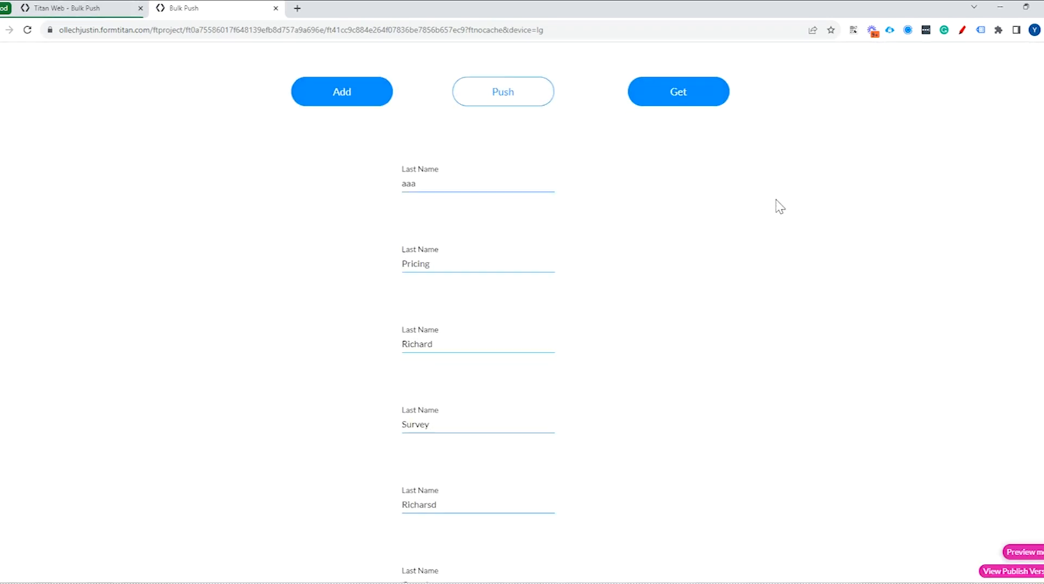
scroll(777, 217, "up", 7)
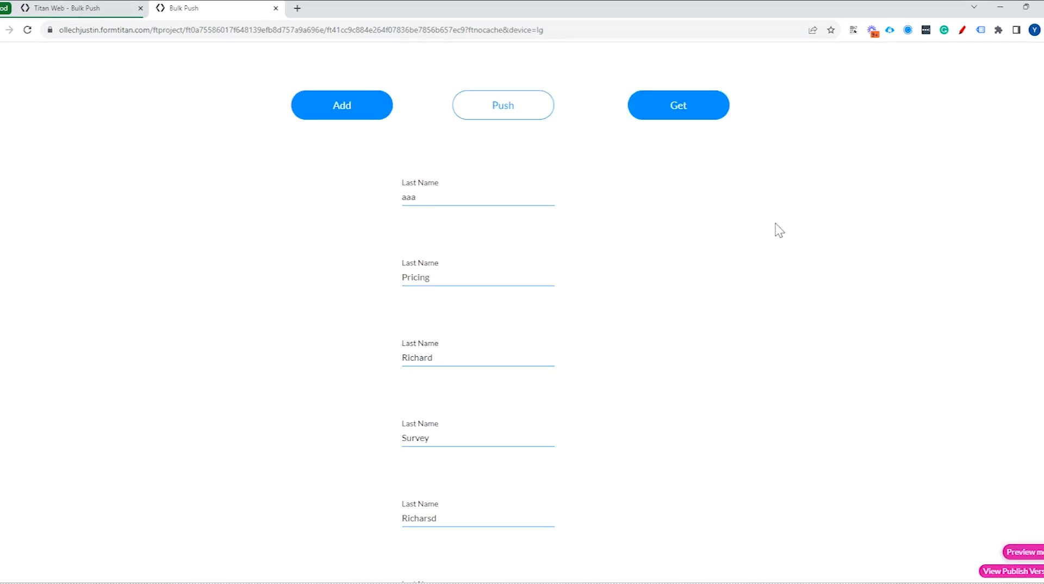
Step: Enter new last names for the first contact, the fourth contact and one further down the list, and push the changes to Salesforce
double_click(367, 199)
type("James")
scroll(456, 290, "down", 3)
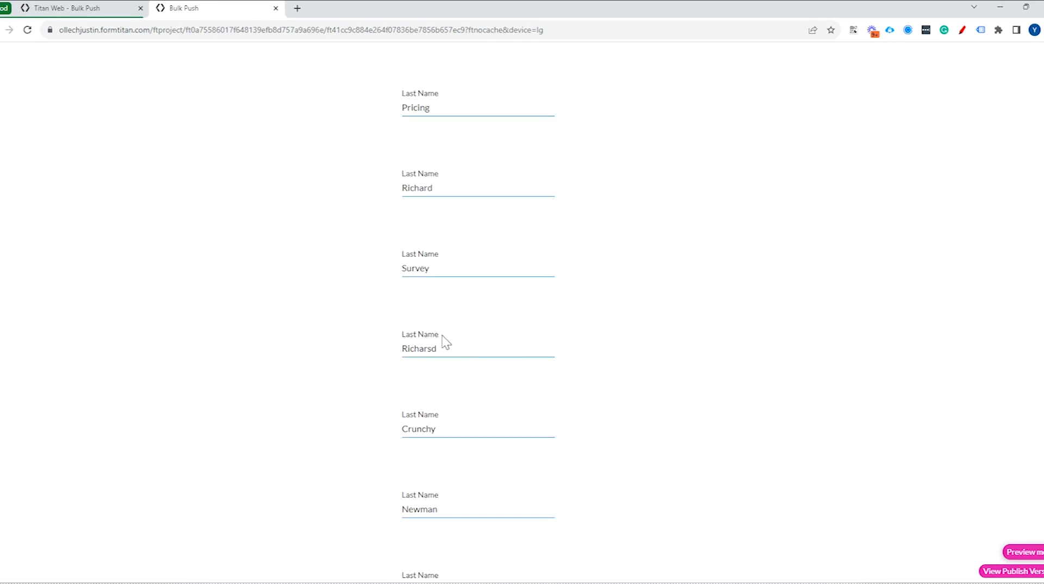
double_click(441, 272)
type("Matt")
scroll(491, 449, "down", 4)
left_click(408, 471)
double_click(409, 470)
type("Rimband")
scroll(557, 349, "up", 1)
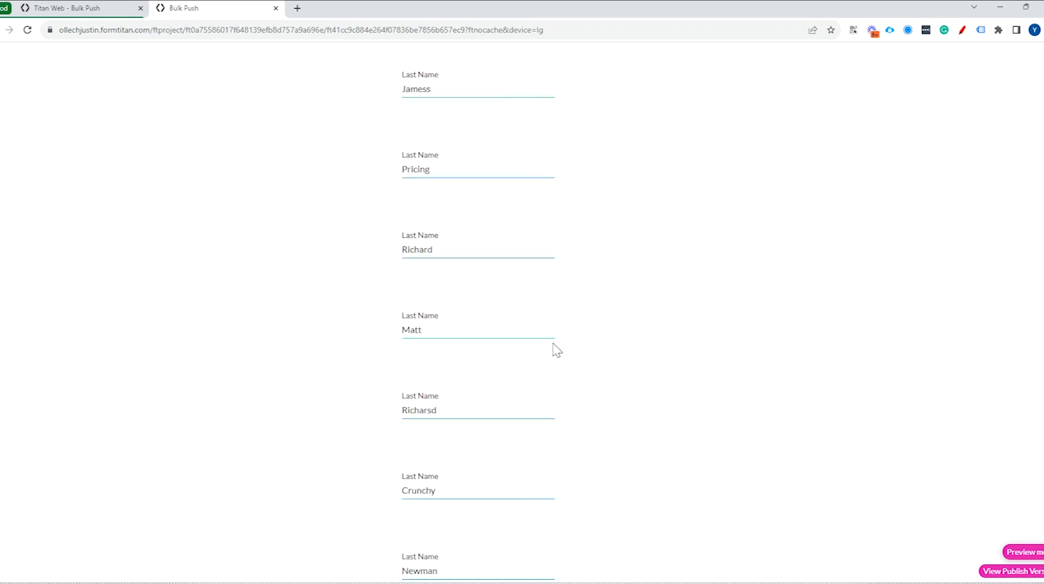
scroll(598, 348, "up", 6)
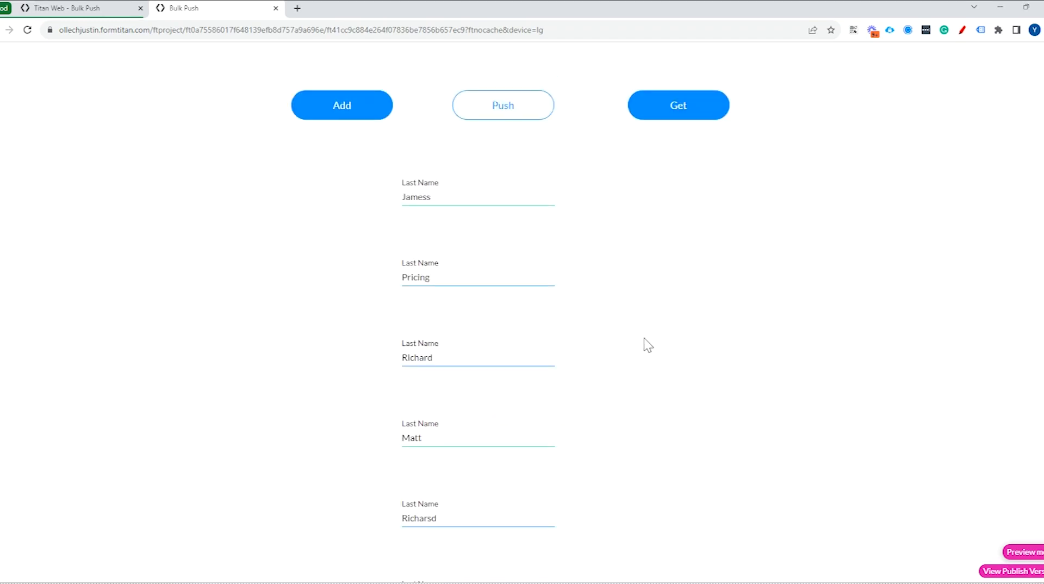
left_click(503, 118)
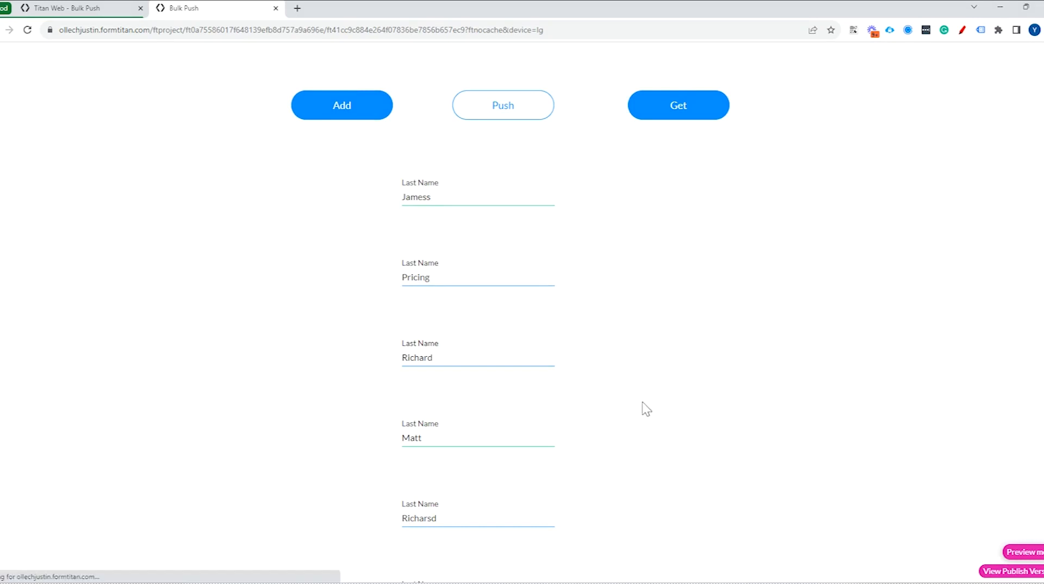
Step: Return to the project editor and examine the Contact update batches in the Salesforce integration logs
left_click(68, 9)
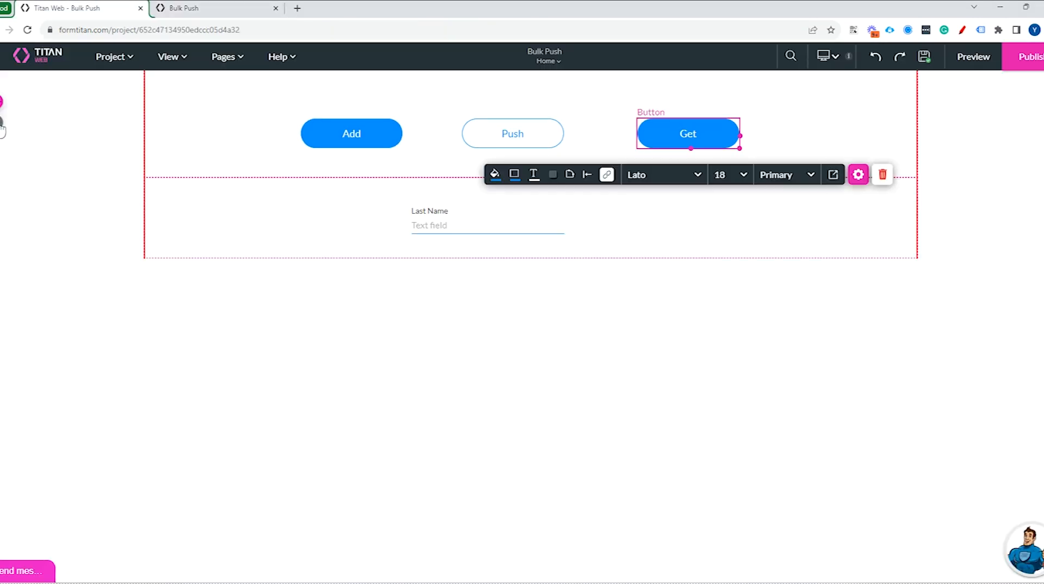
left_click(3, 123)
left_click(22, 235)
left_click(281, 321)
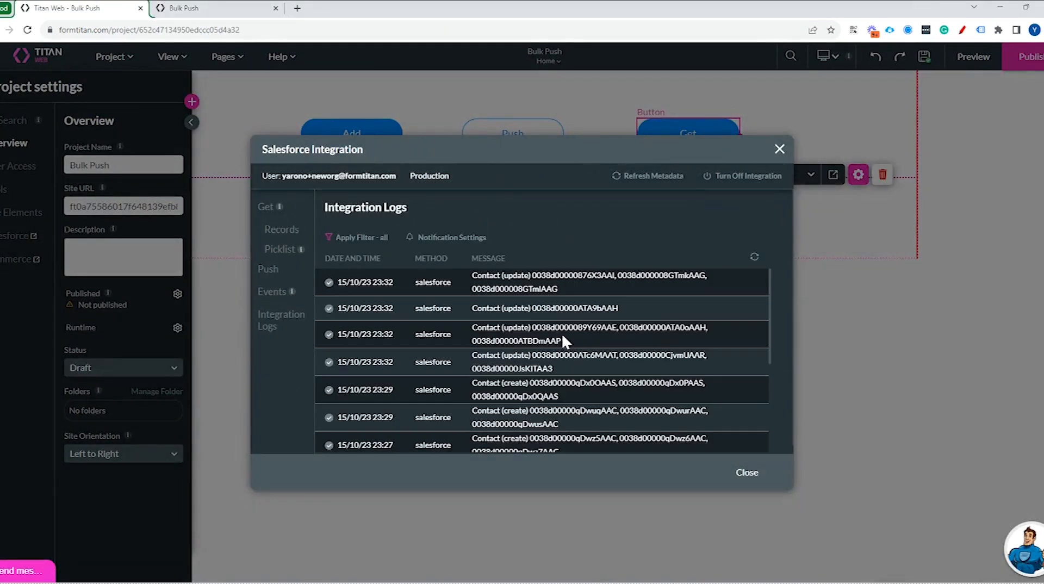
scroll(511, 299, "down", 1)
scroll(511, 299, "up", 1)
Step: Open the Contact push integration and review its object settings and its Contact ID condition
left_click(268, 268)
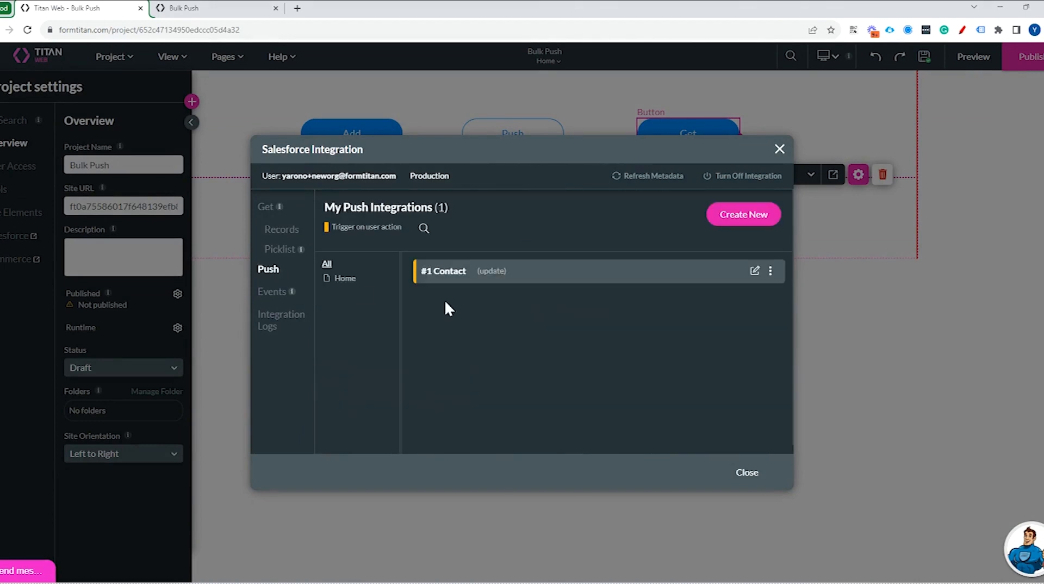
left_click(755, 272)
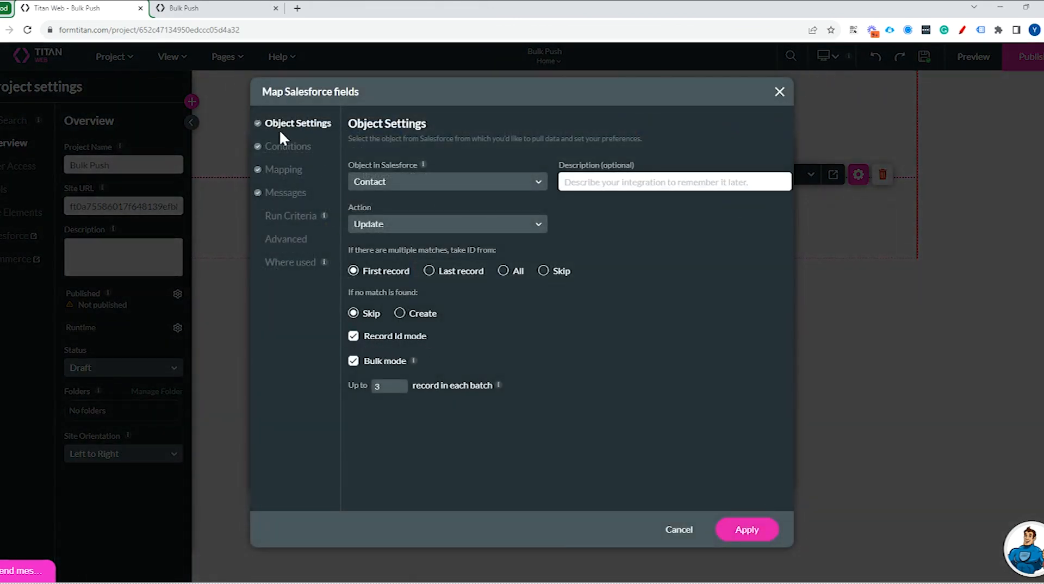
left_click(287, 146)
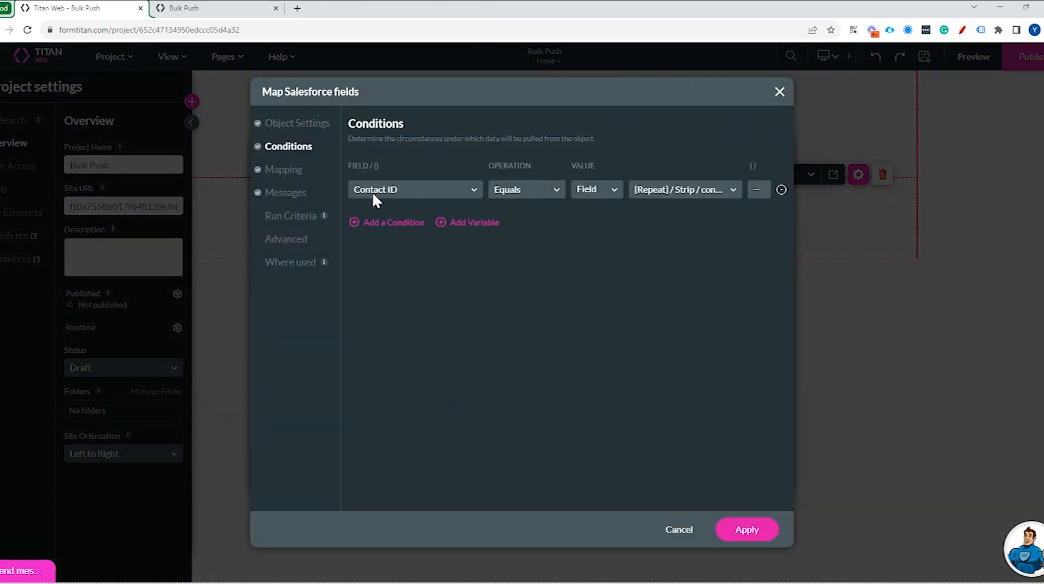